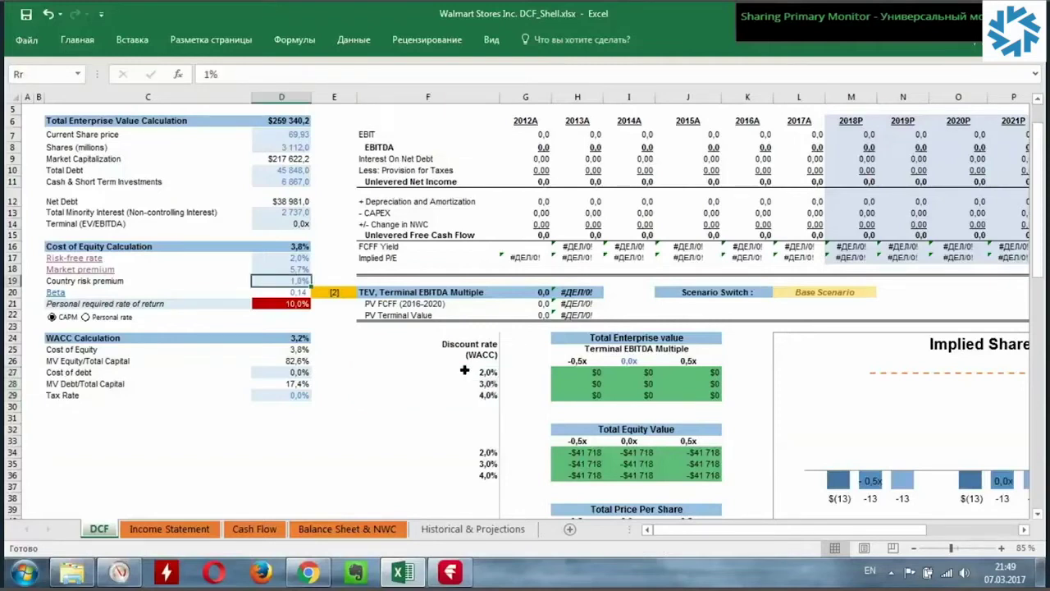
Select the sensitivity rows F27:J29, then bring up the NYU Stern country risk premium table in Chrome
left_click_drag(465, 370, 710, 395)
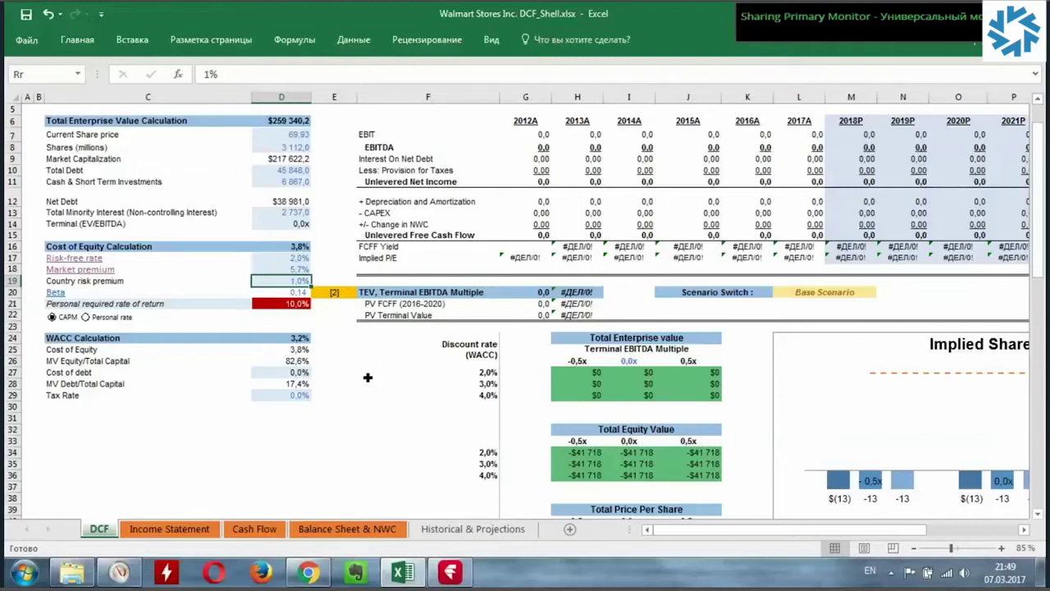
key("alt+Tab")
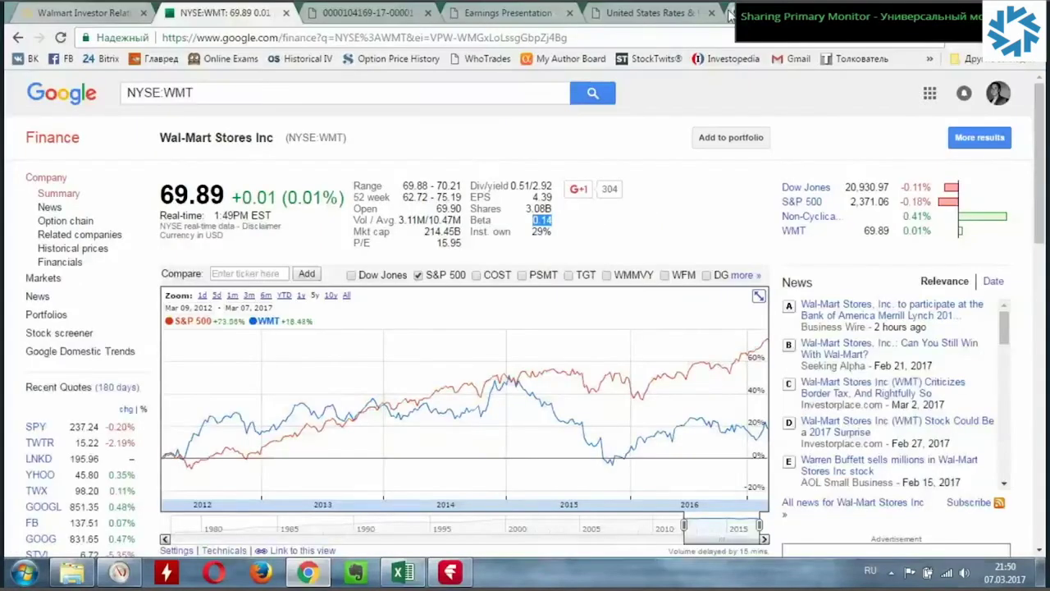
left_click(729, 15)
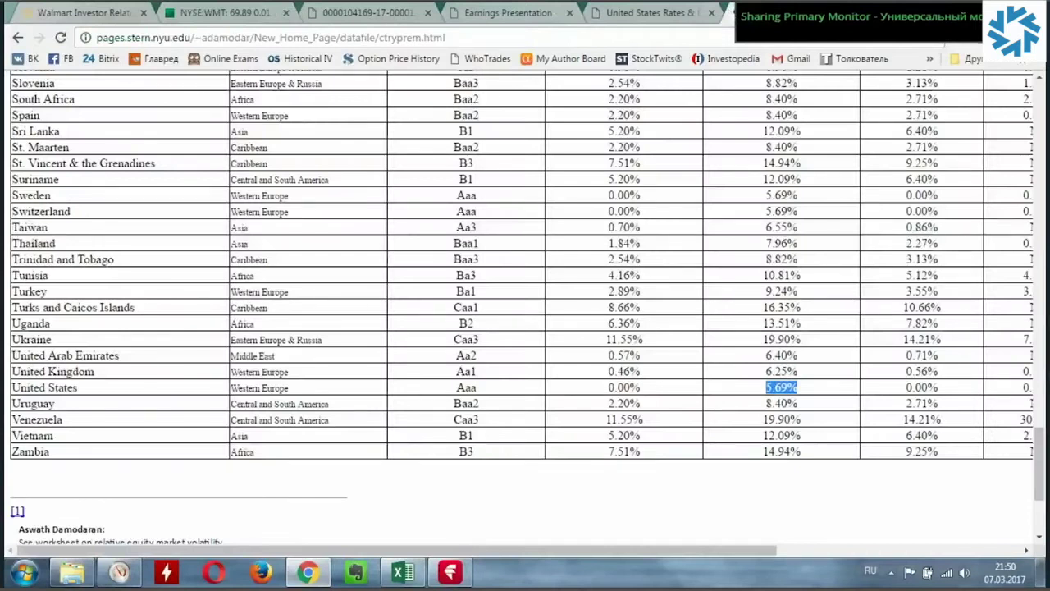
Scroll up through Damodaran's country risk premium table
scroll(525, 308, "up", 1)
scroll(525, 309, "up", 2)
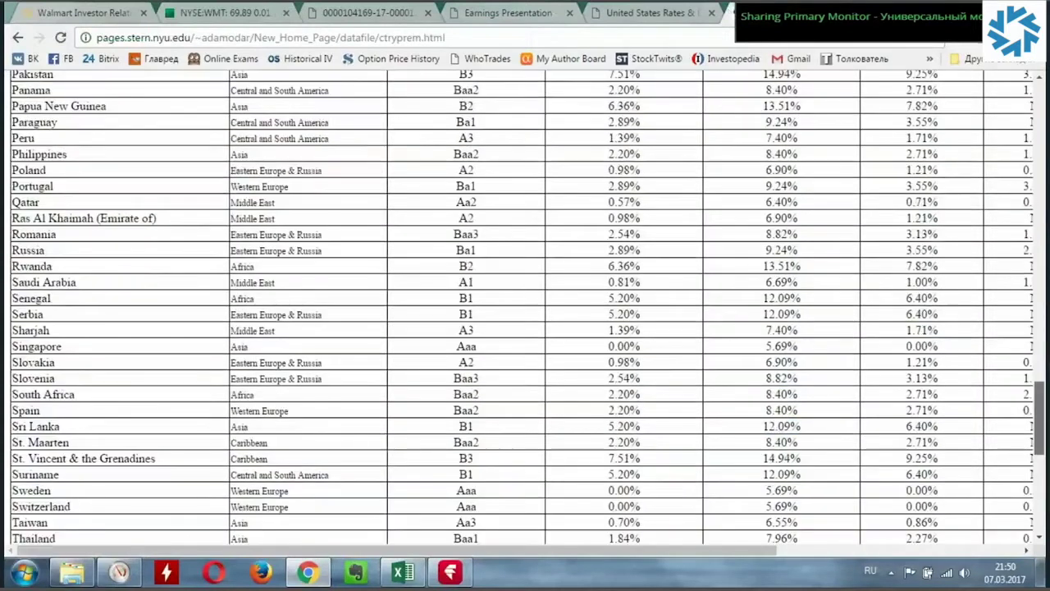
scroll(525, 308, "up", 7)
scroll(526, 308, "up", 6)
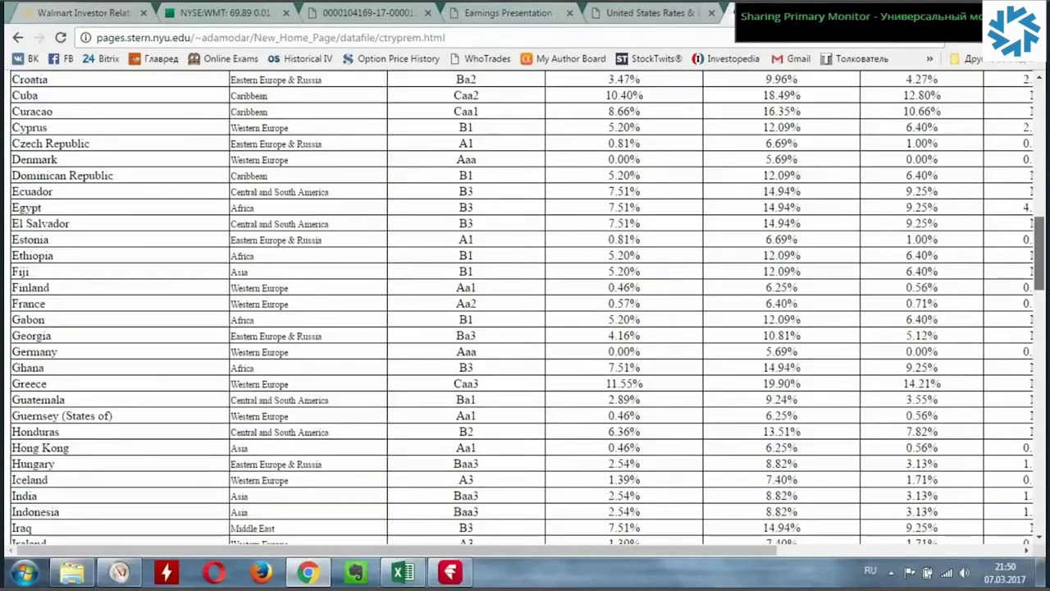
scroll(525, 309, "up", 4)
scroll(525, 308, "up", 4)
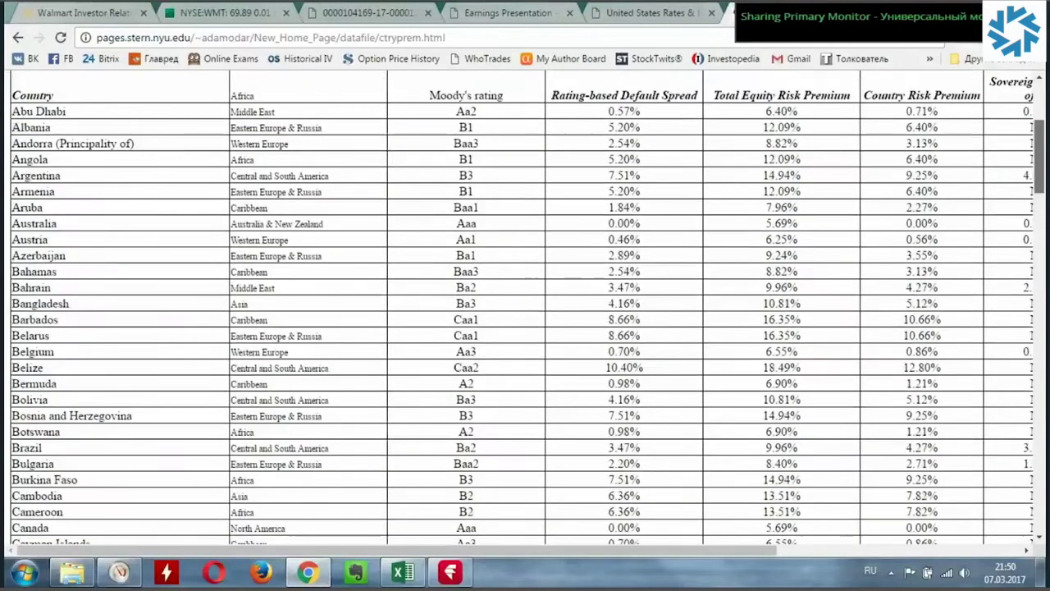
scroll(525, 309, "up", 1)
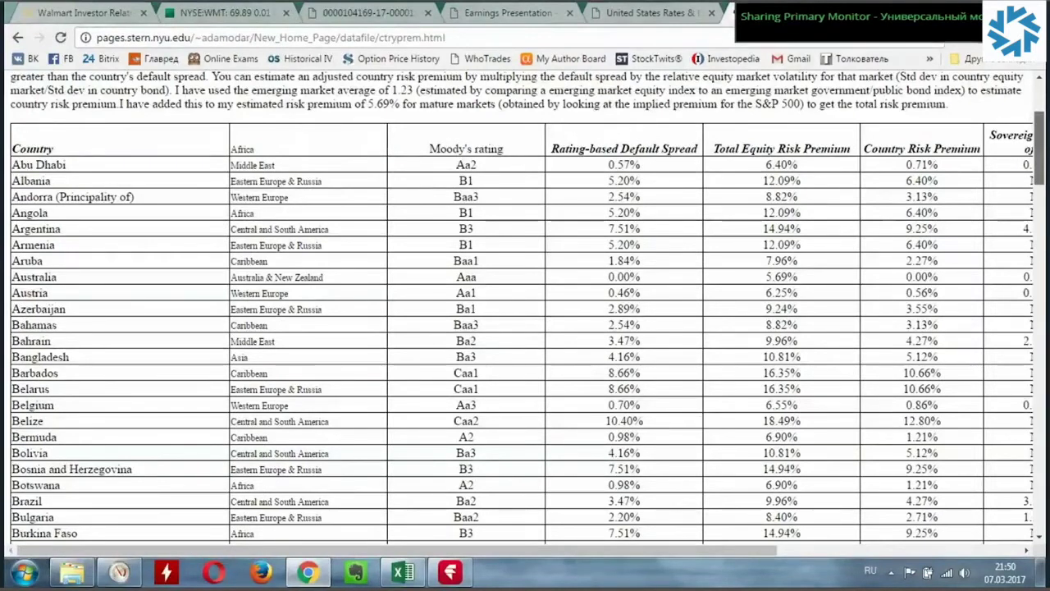
Scroll back down the country premiums and return to the Walmart DCF workbook in Excel
scroll(525, 309, "down", 8)
scroll(525, 308, "down", 3)
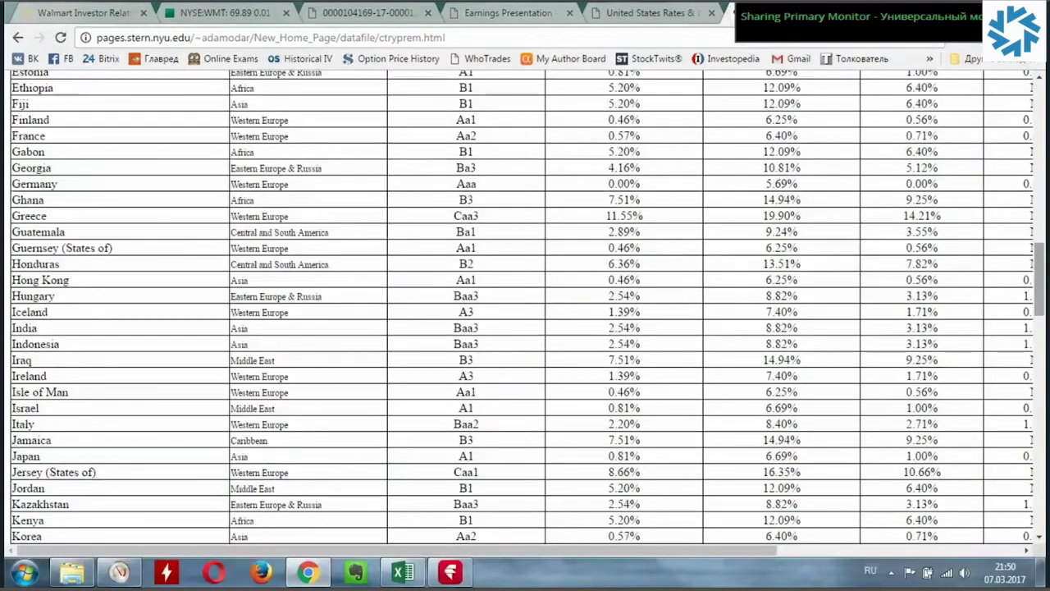
scroll(525, 309, "down", 5)
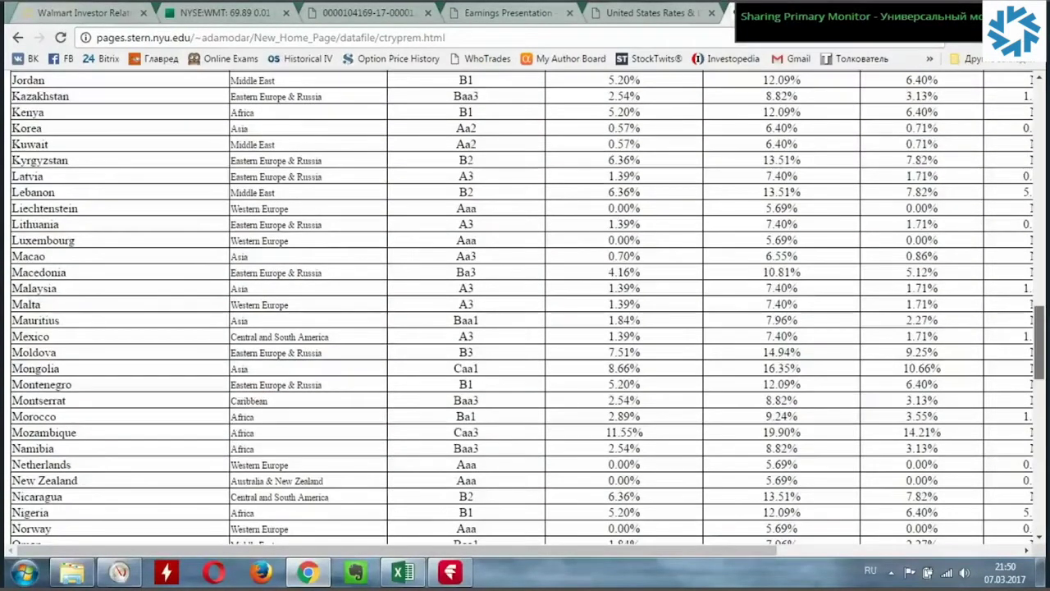
scroll(525, 309, "down", 1)
scroll(525, 308, "down", 2)
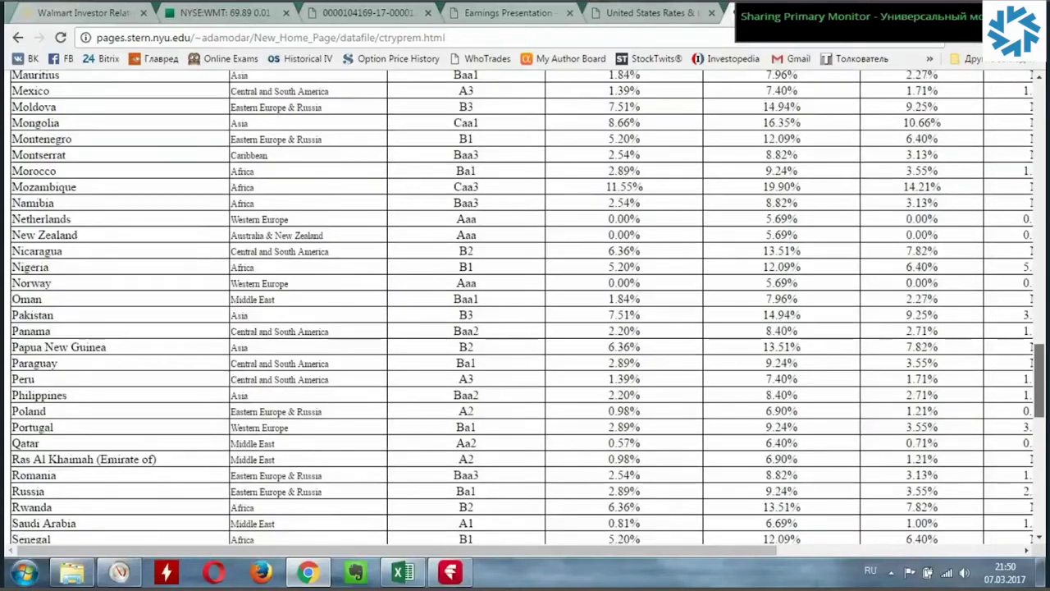
scroll(525, 308, "down", 2)
scroll(525, 308, "down", 2)
scroll(526, 308, "down", 1)
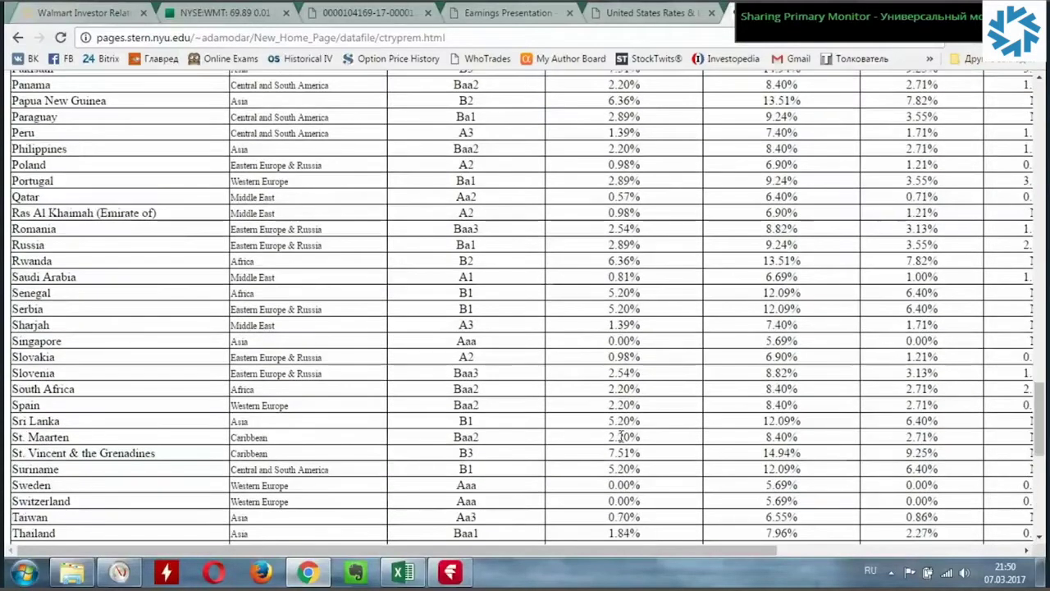
left_click(425, 571)
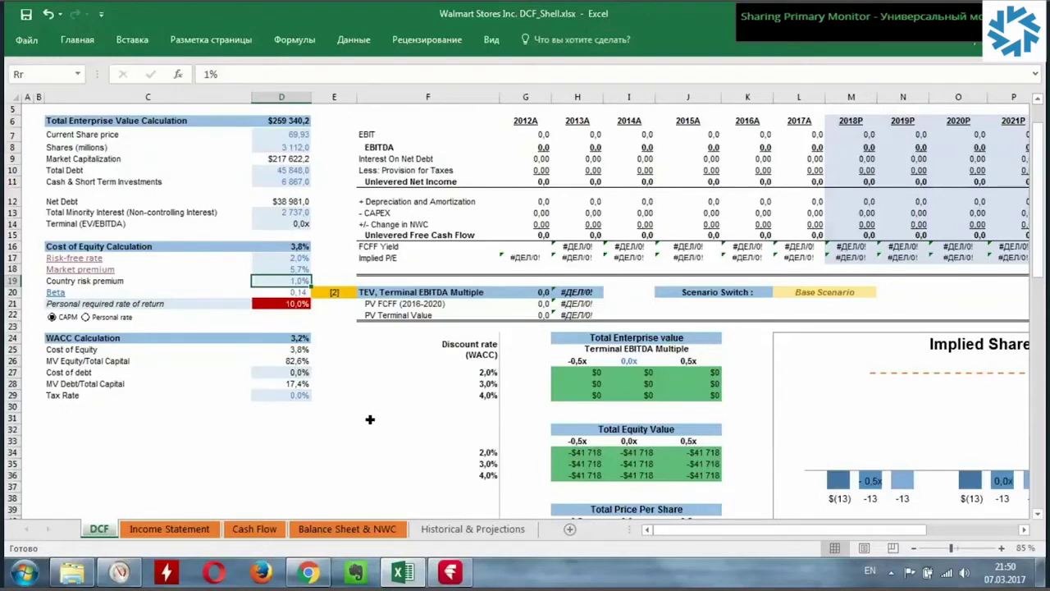
left_click_drag(61, 338, 287, 395)
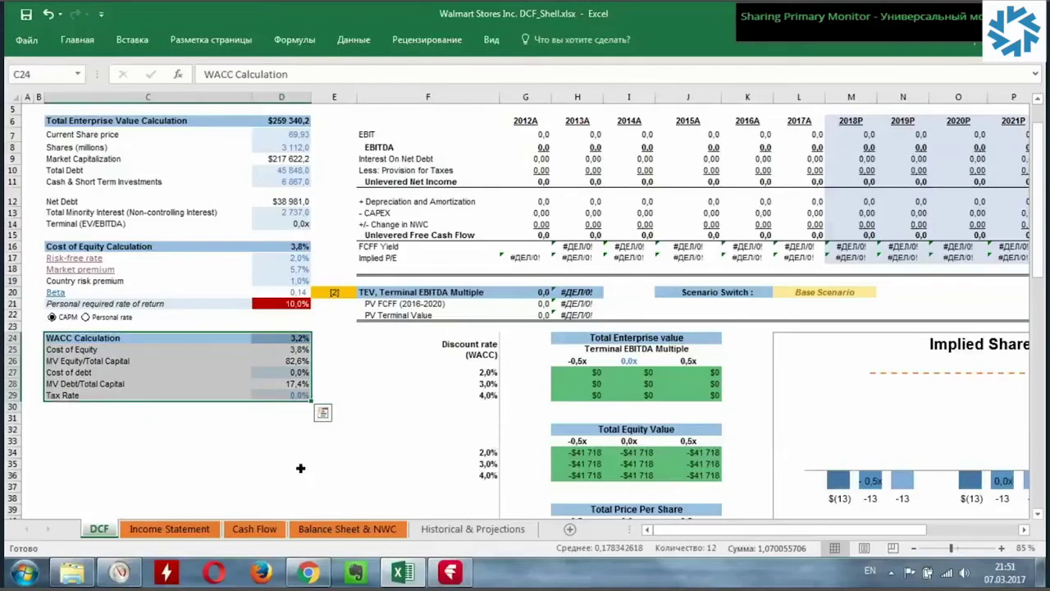
mouse_move(99, 246)
left_mouse_down()
mouse_move(194, 318)
mouse_move(217, 310)
left_mouse_up()
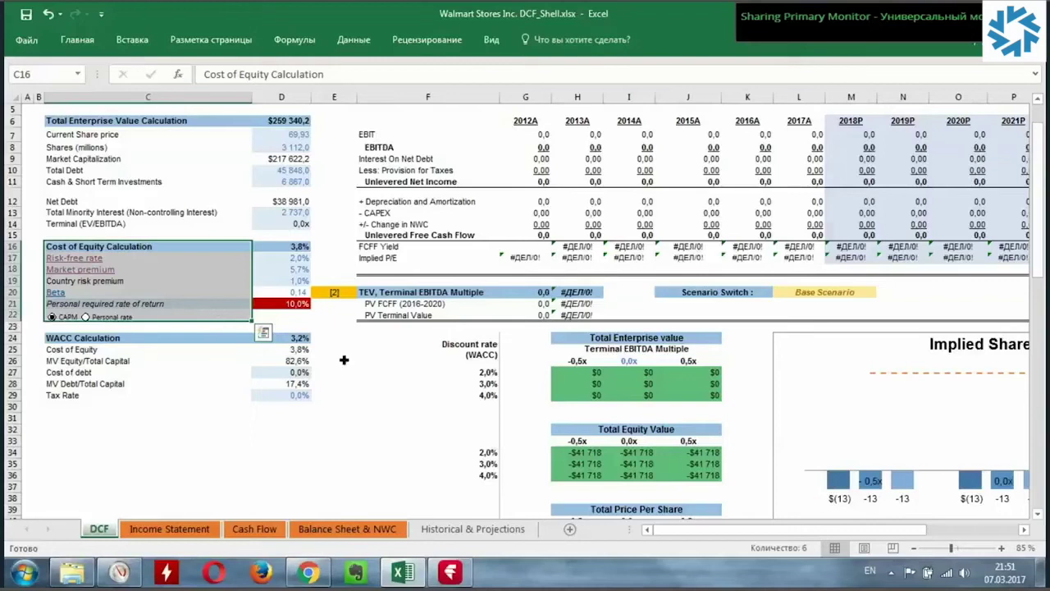
Change the C27 label 'Cost of debt' to 'Cost of Debt', then review the debt weight and cost of debt cells
left_click(148, 378)
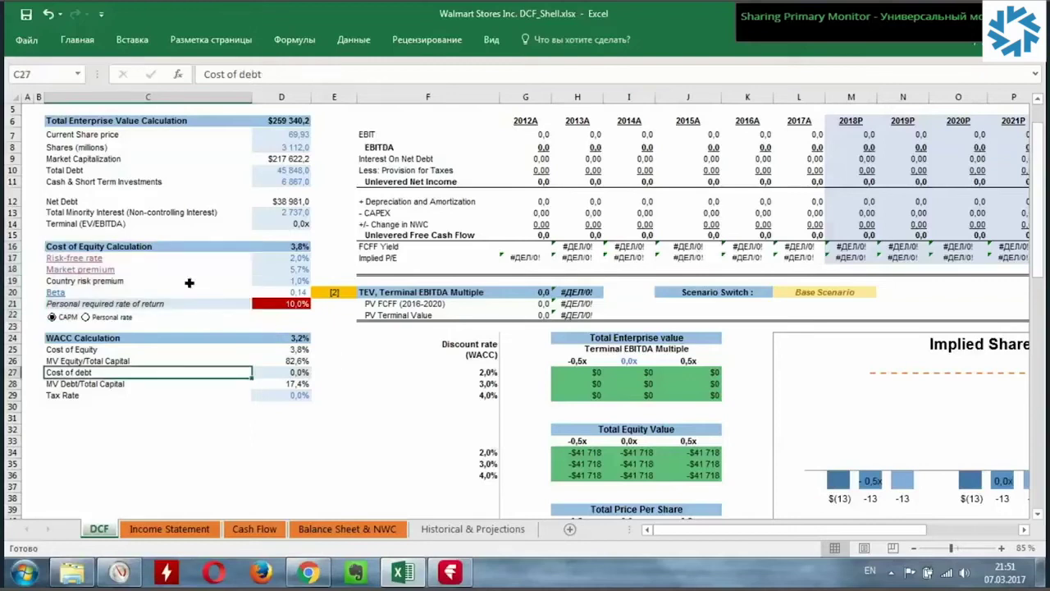
left_click(248, 75)
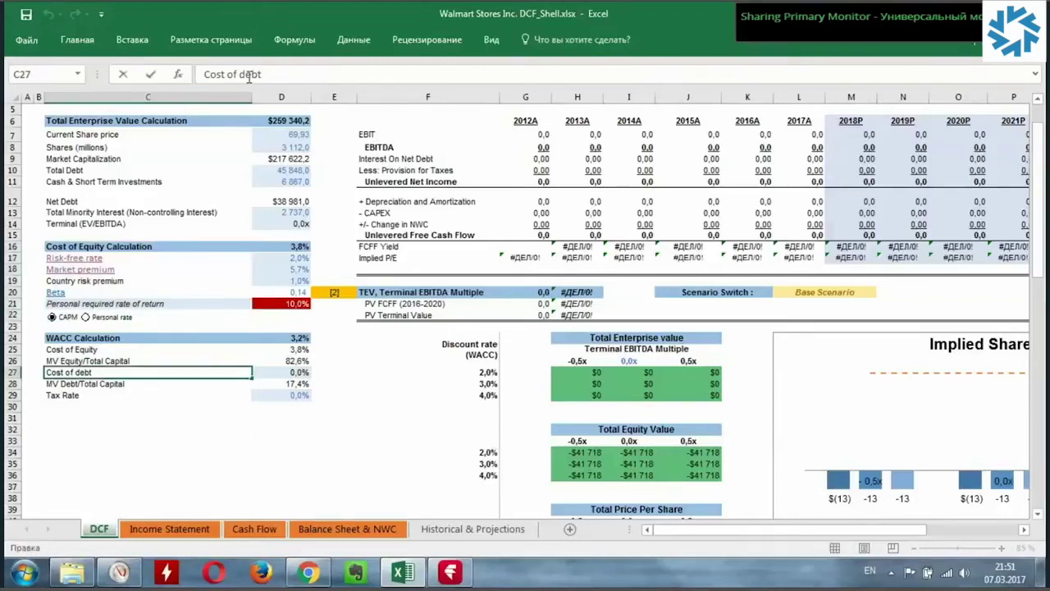
key("BackSpace")
type("D")
key("Return")
key("Down")
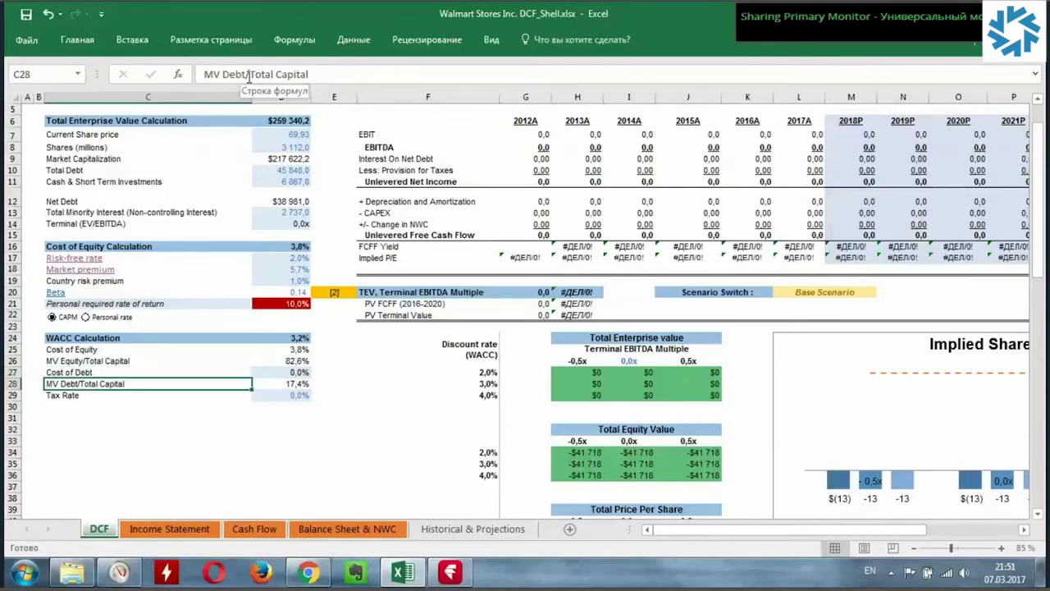
key("Right")
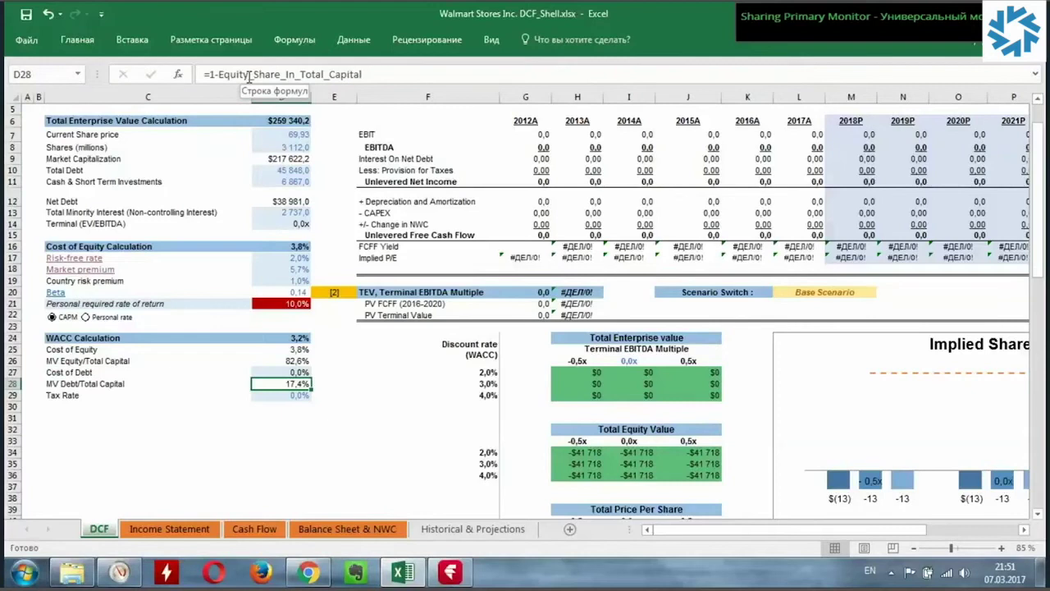
key("Up")
key("Up")
key("Up")
key("Up")
key("Up")
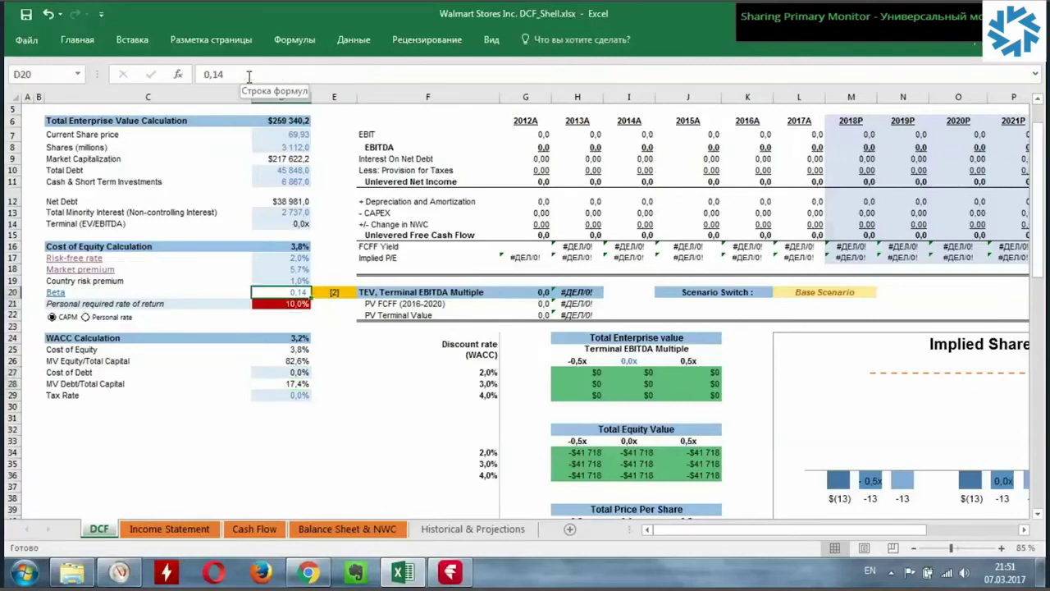
Enter 0,5 as Walmart's beta in D20, lifting cost of equity to 5,9%
type(",5")
key("Return")
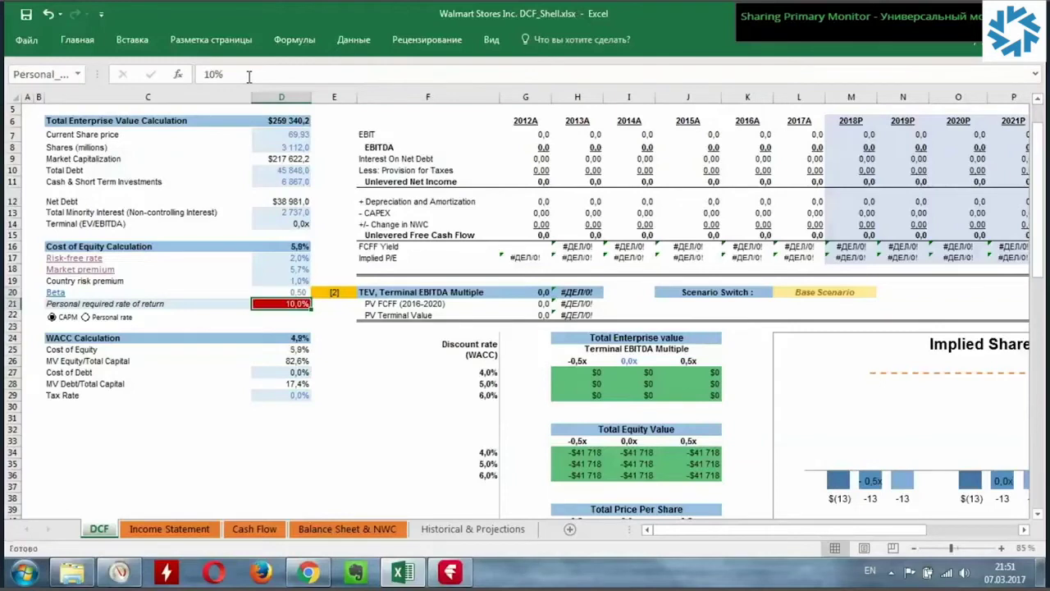
key("Up")
key("Up")
key("Up")
key("Up")
key("Up")
key("Down")
key("Down")
key("Down")
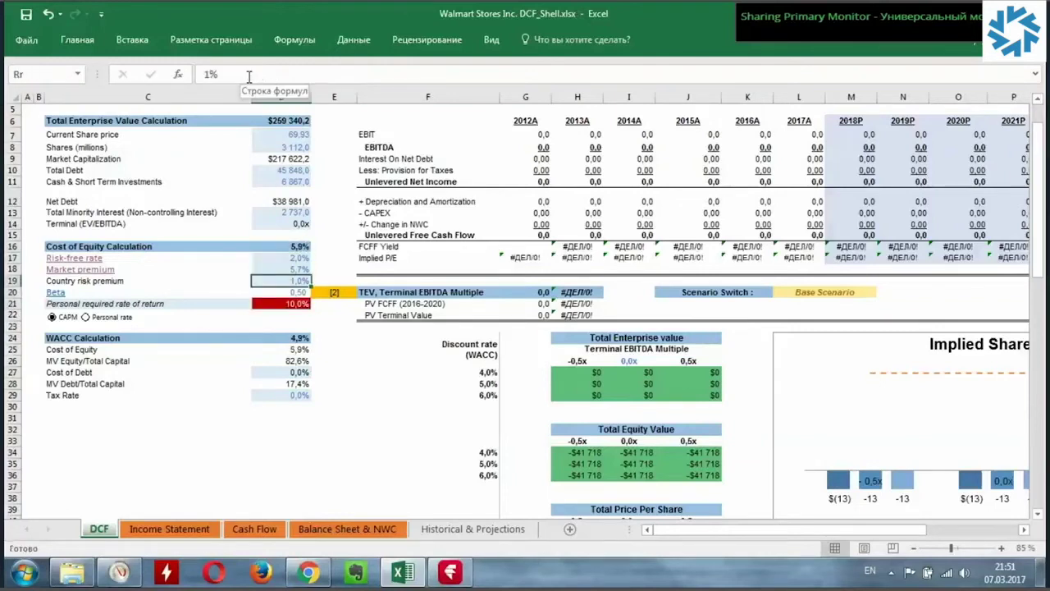
key("Down")
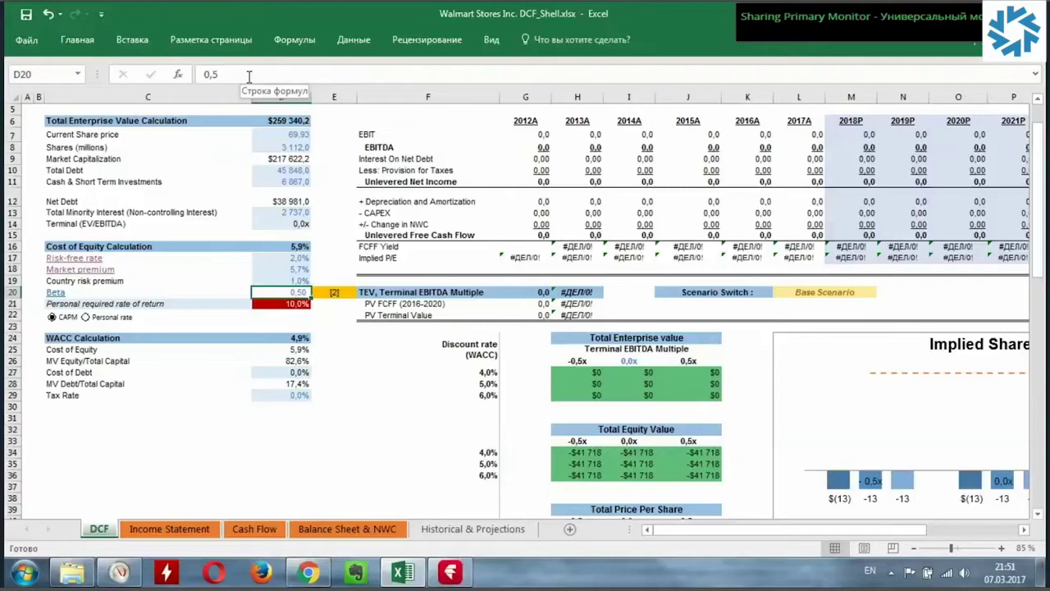
key("shift+space")
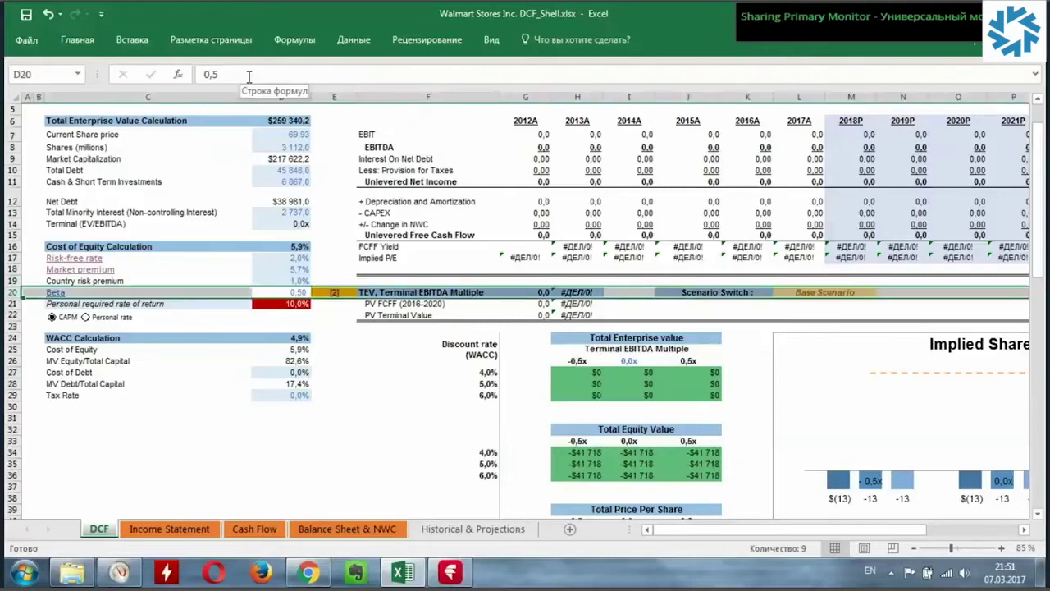
key("Down")
key("Down")
key("Down")
key("Down")
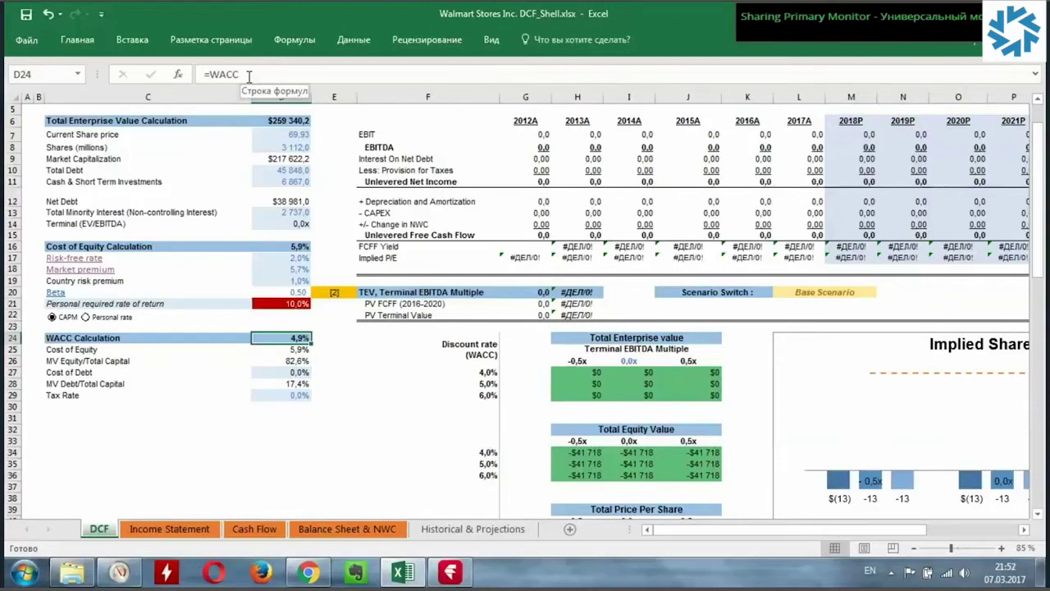
Set D25 to =Cost_Of_Equity and inspect the =Equity_Share_In_Total_Capital formula in D26
key("Down")
type("=Cost_Of_Equity")
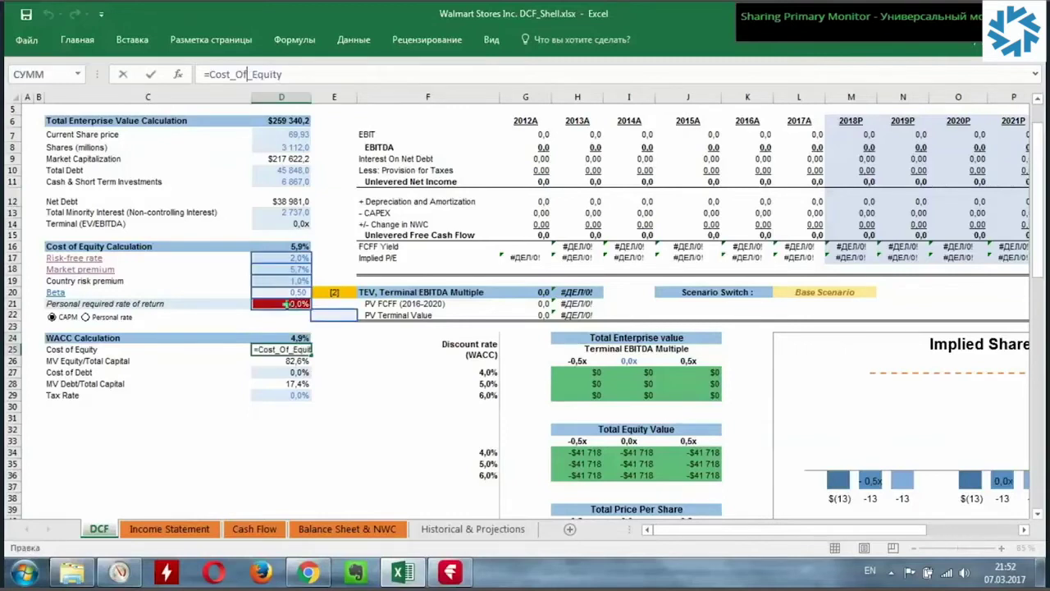
key("Return")
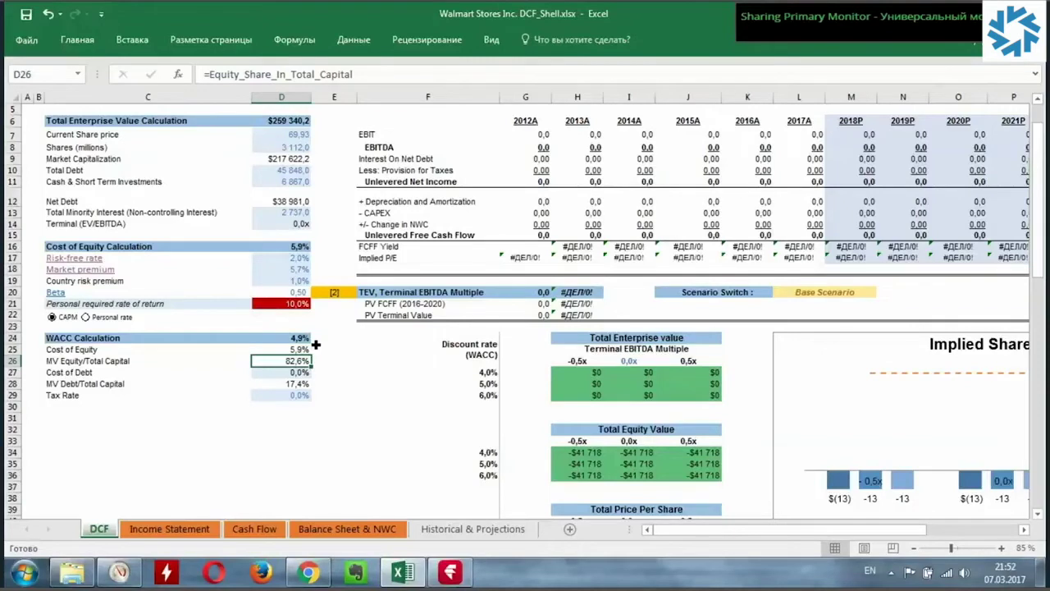
left_click(332, 74)
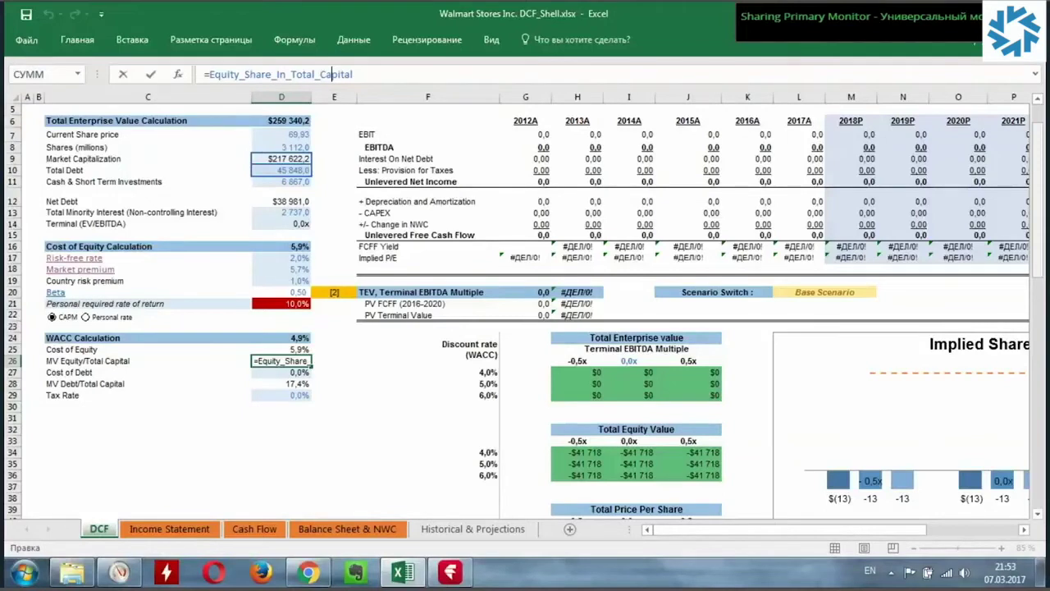
key("Return")
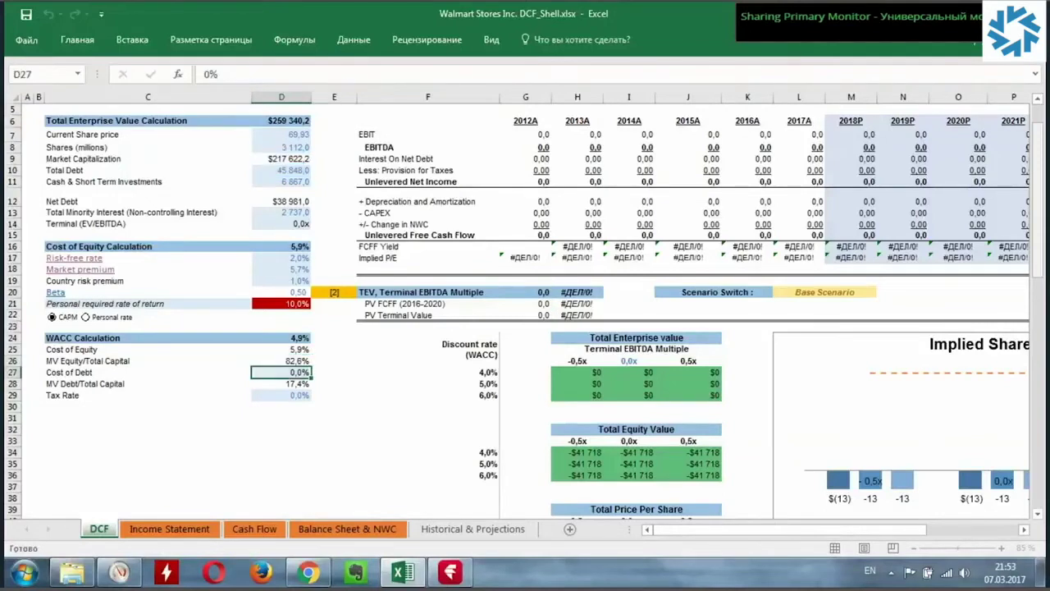
left_click(282, 383)
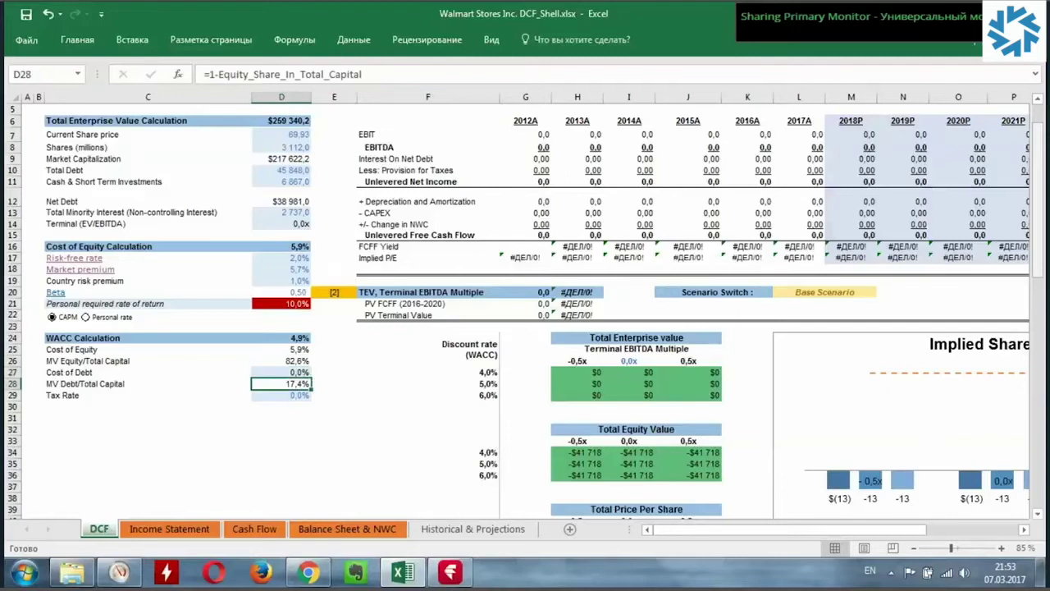
left_click(293, 360, "ctrl")
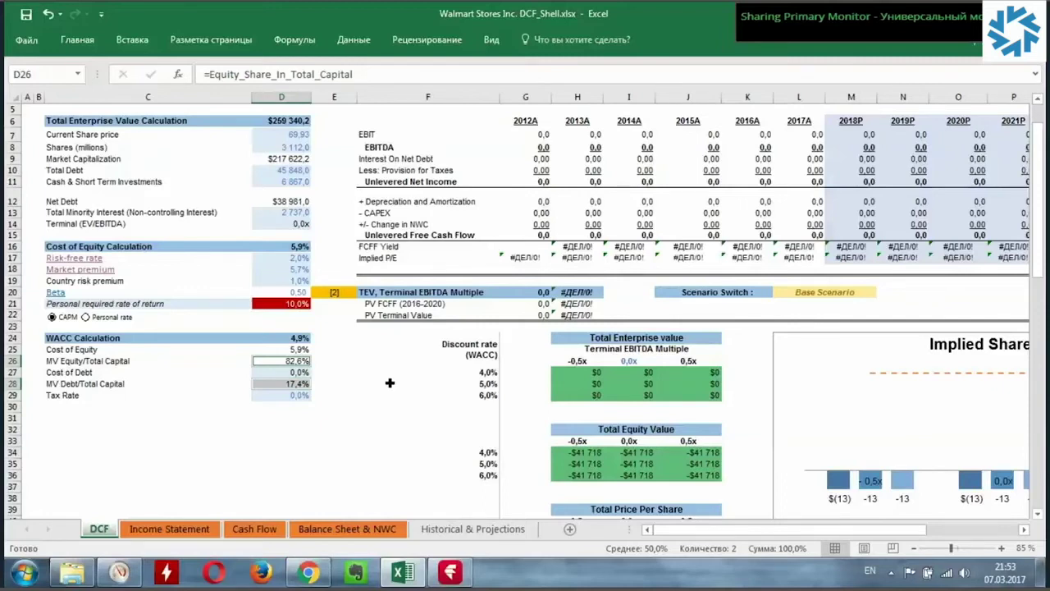
key("Down")
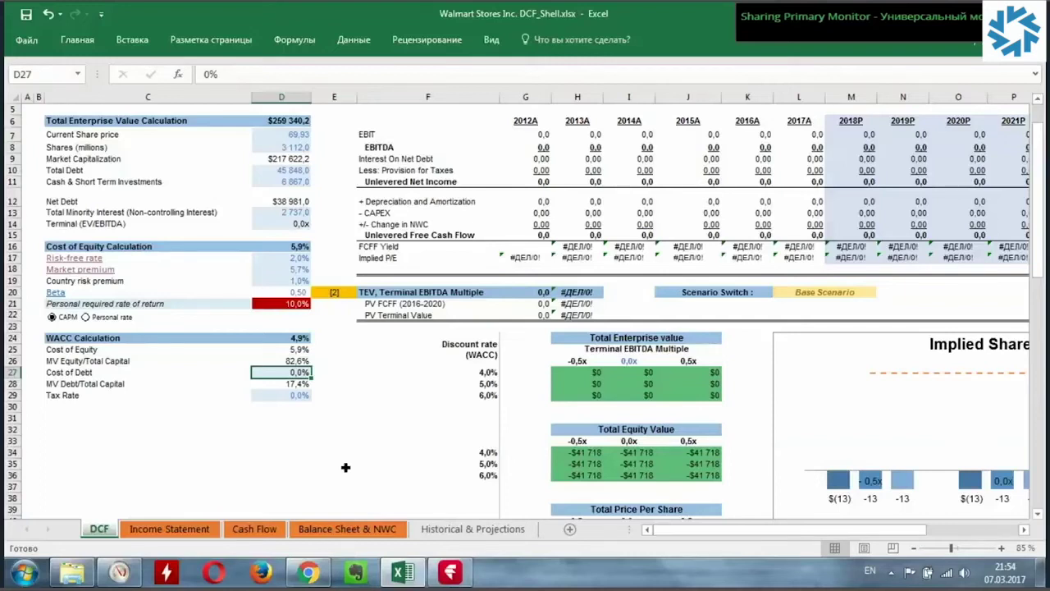
Set Cost of Debt in D27 to Income Statement I17 interest expense divided by Total_Debt (5,2%)
type("=")
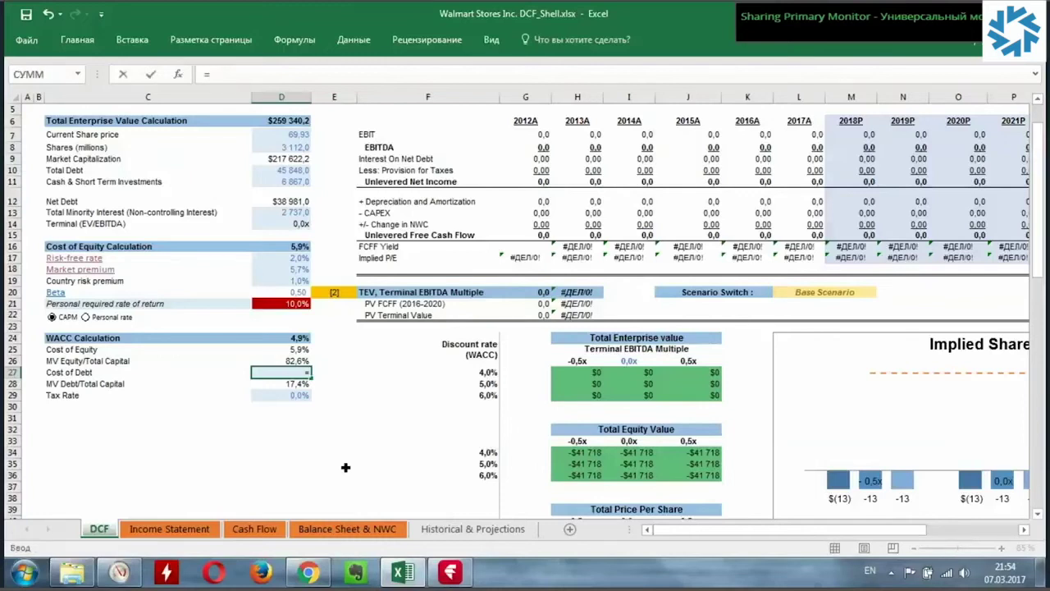
left_click(169, 529)
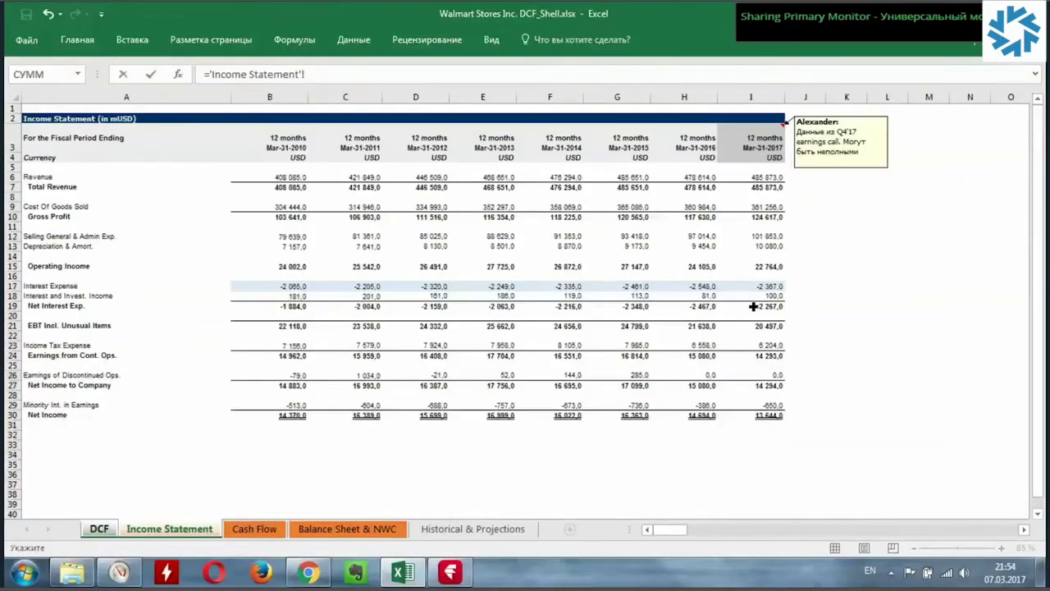
left_click(775, 285)
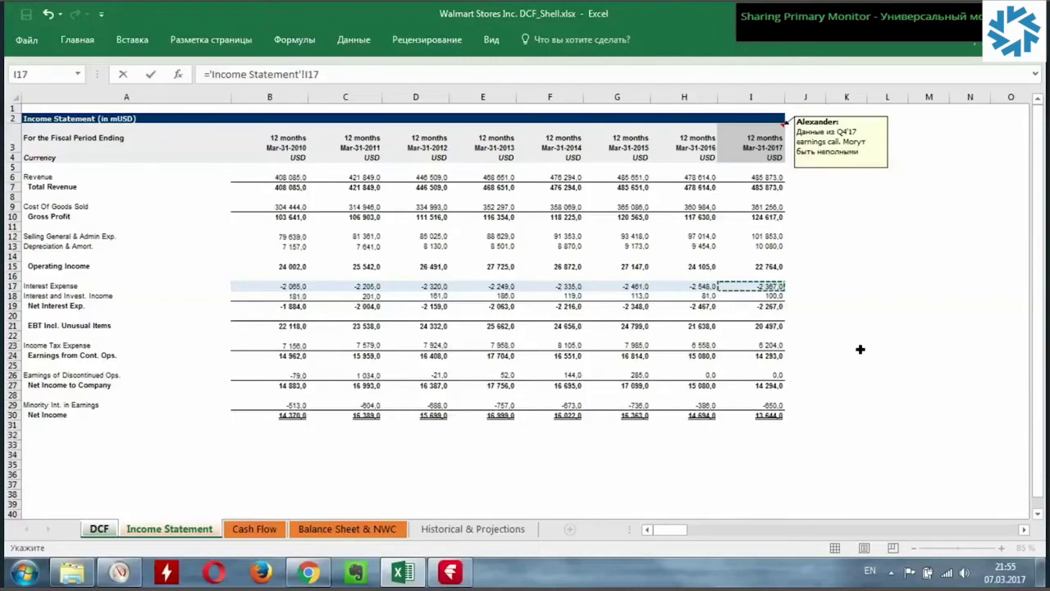
type("/-")
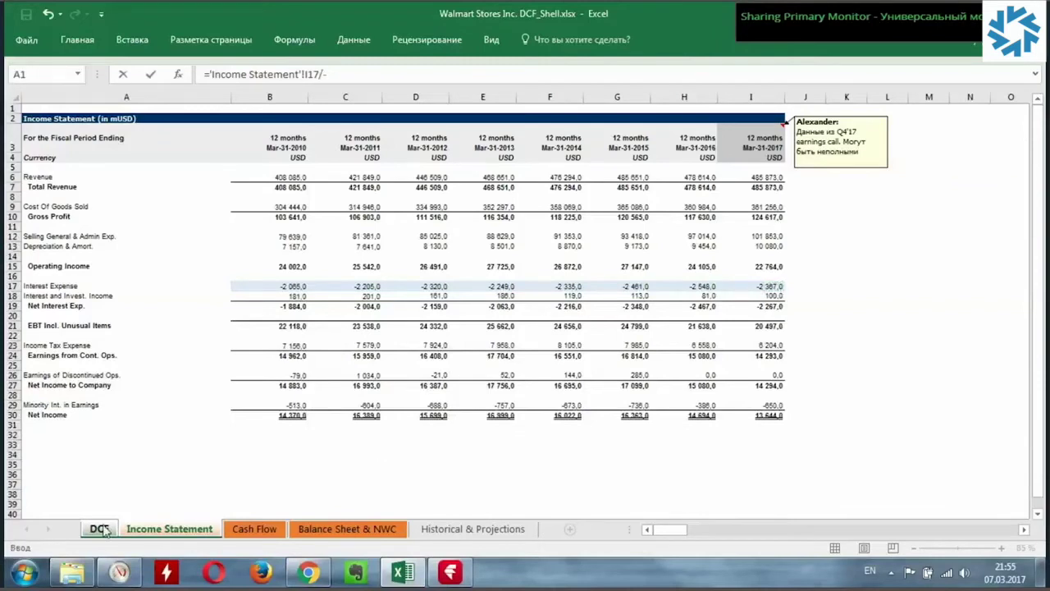
left_click(99, 529)
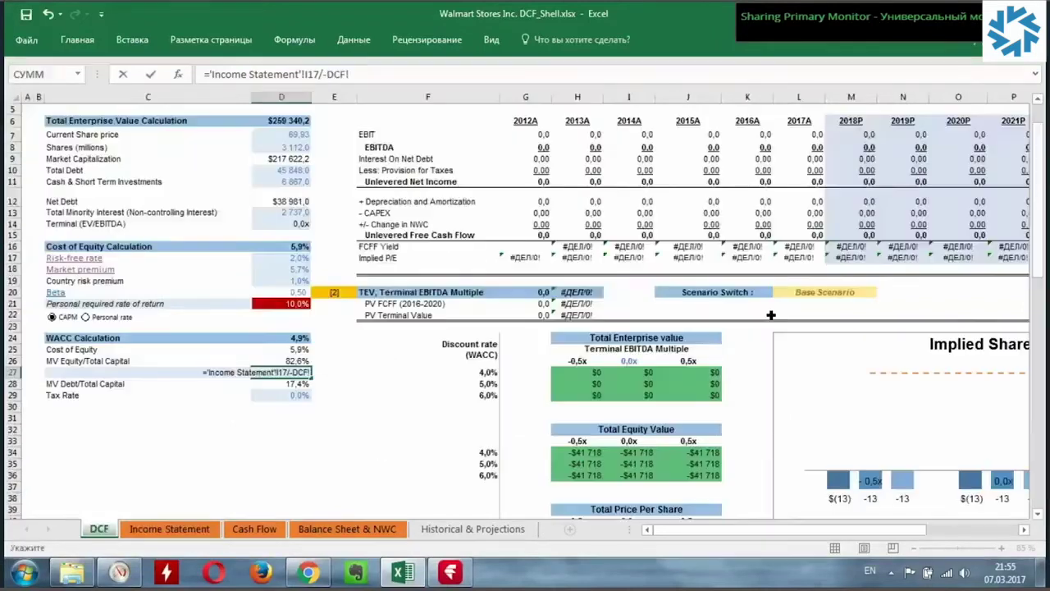
left_click(289, 171)
key("Return")
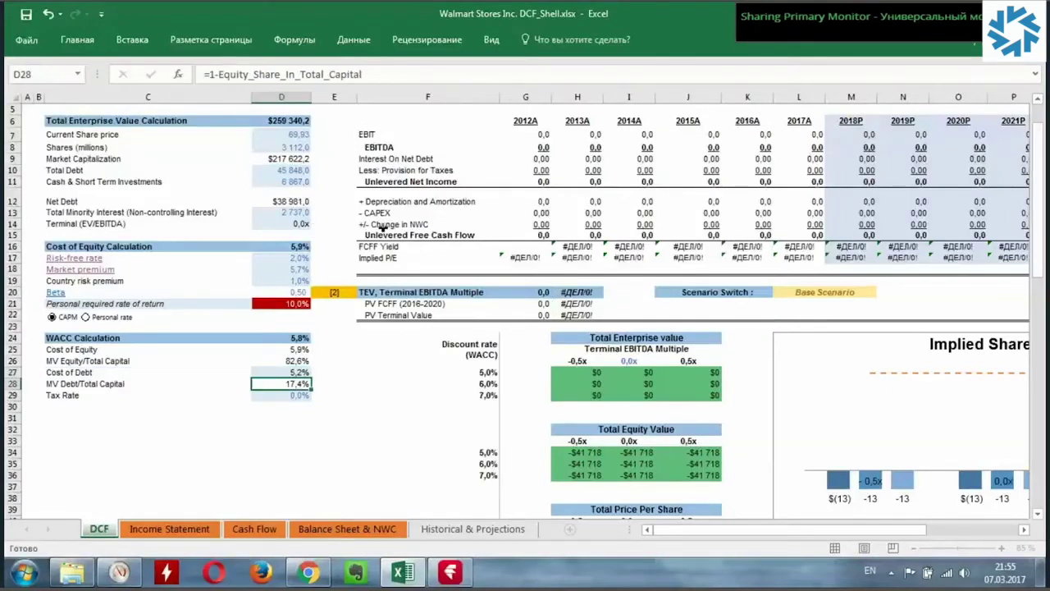
key("Up")
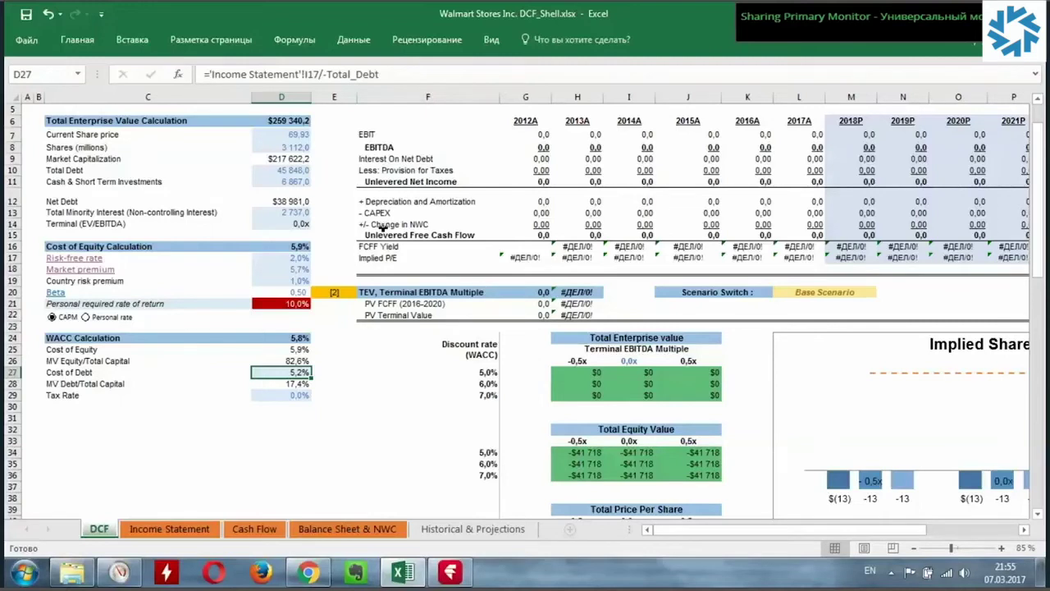
left_click(488, 372)
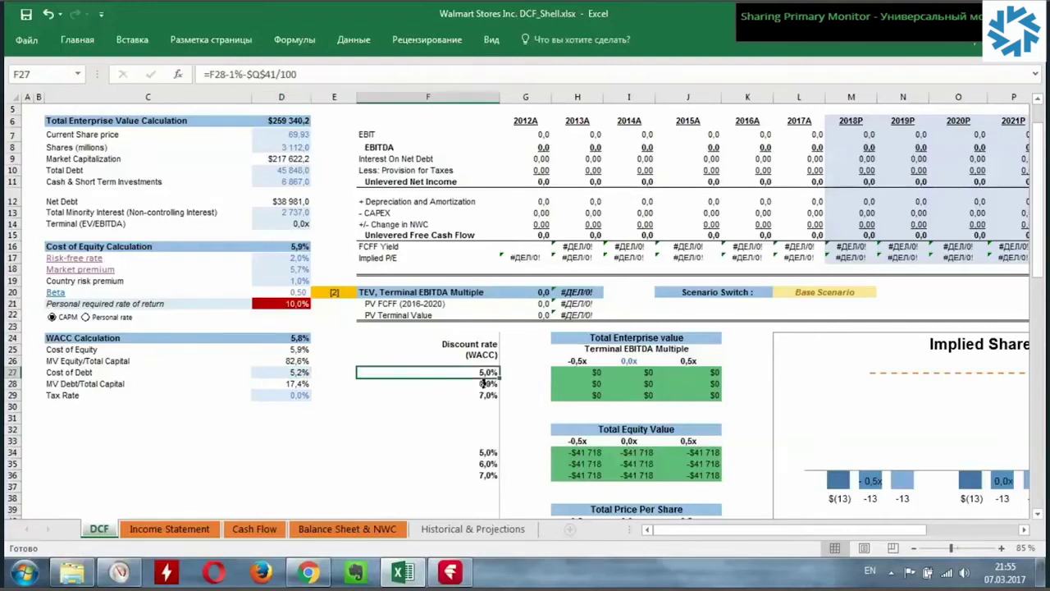
left_click_drag(488, 373, 489, 396)
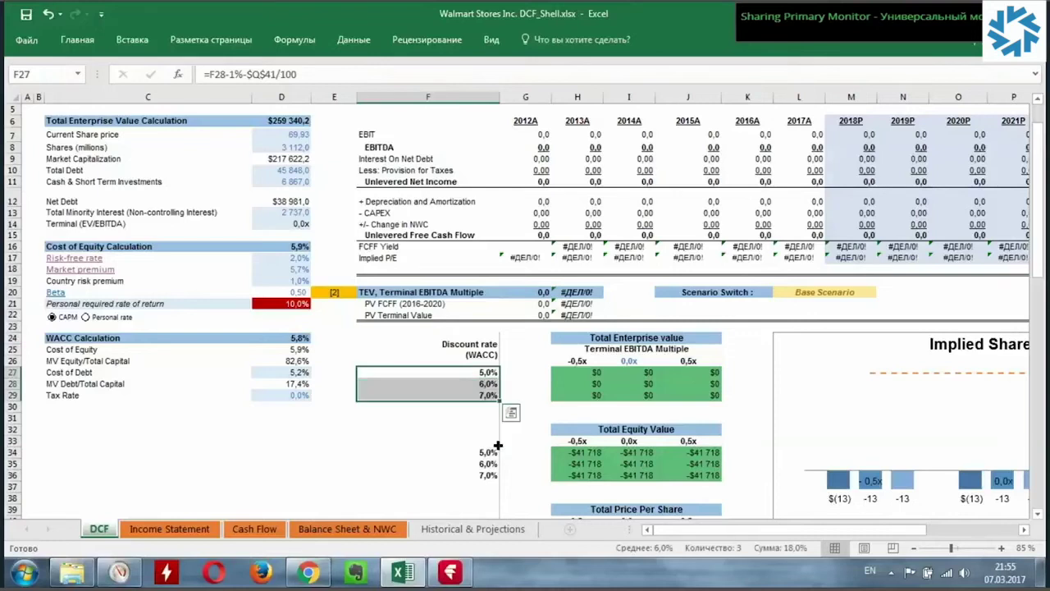
left_click_drag(497, 450, 484, 476)
key("ctrl+v")
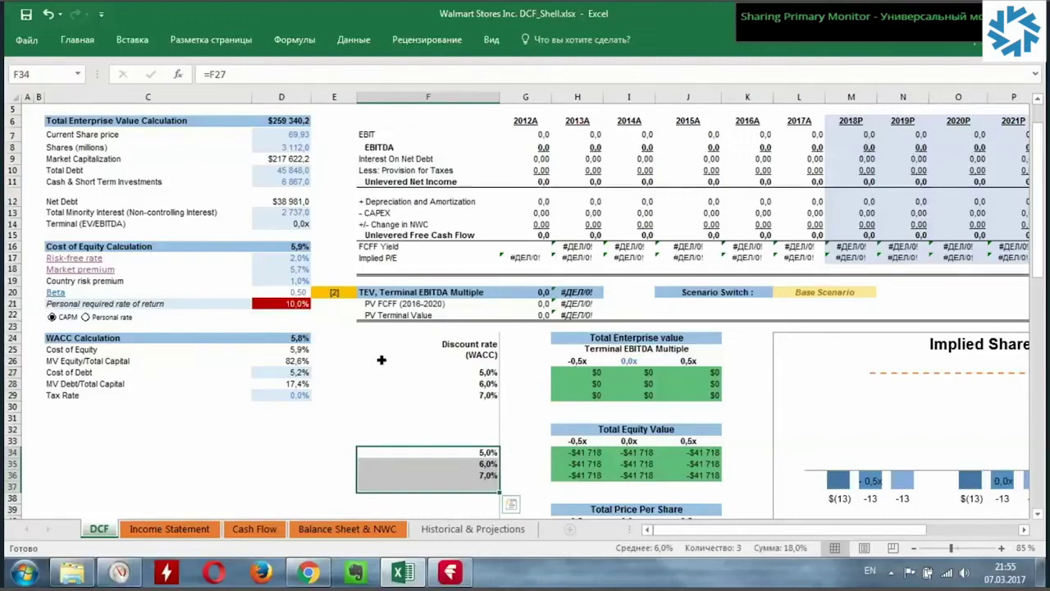
left_click_drag(459, 372, 484, 392)
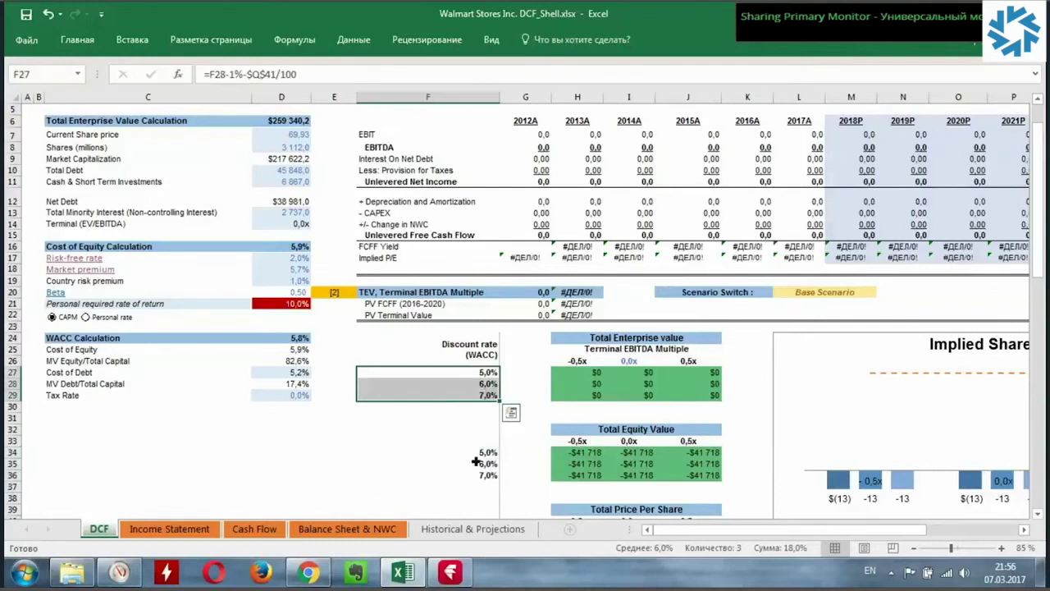
left_click(281, 397)
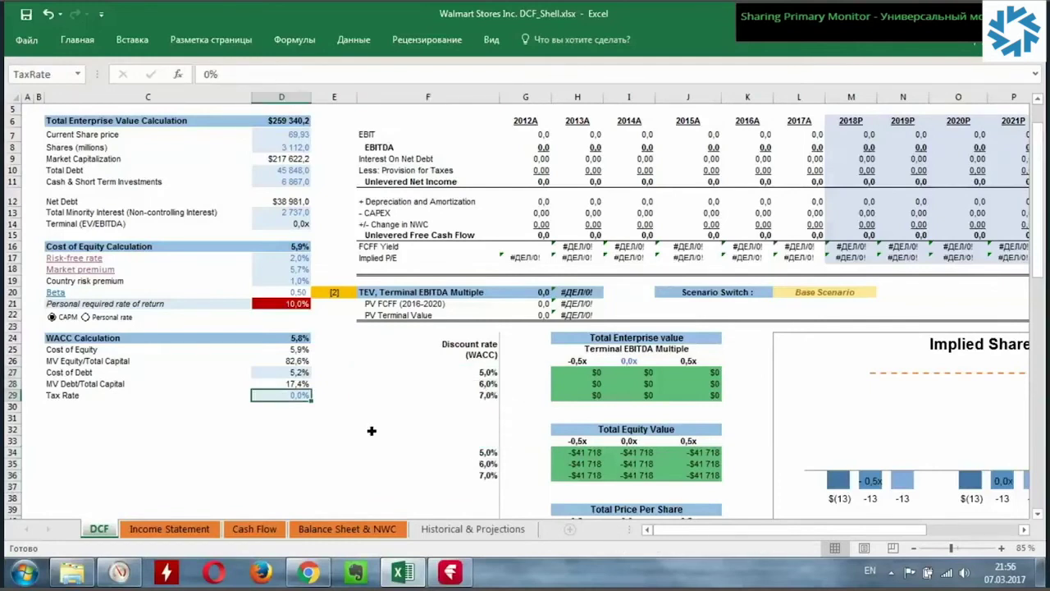
left_click(188, 530)
Enter =B23/B21 in B22 and fill the effective tax rate formula across row 22
left_click(280, 345)
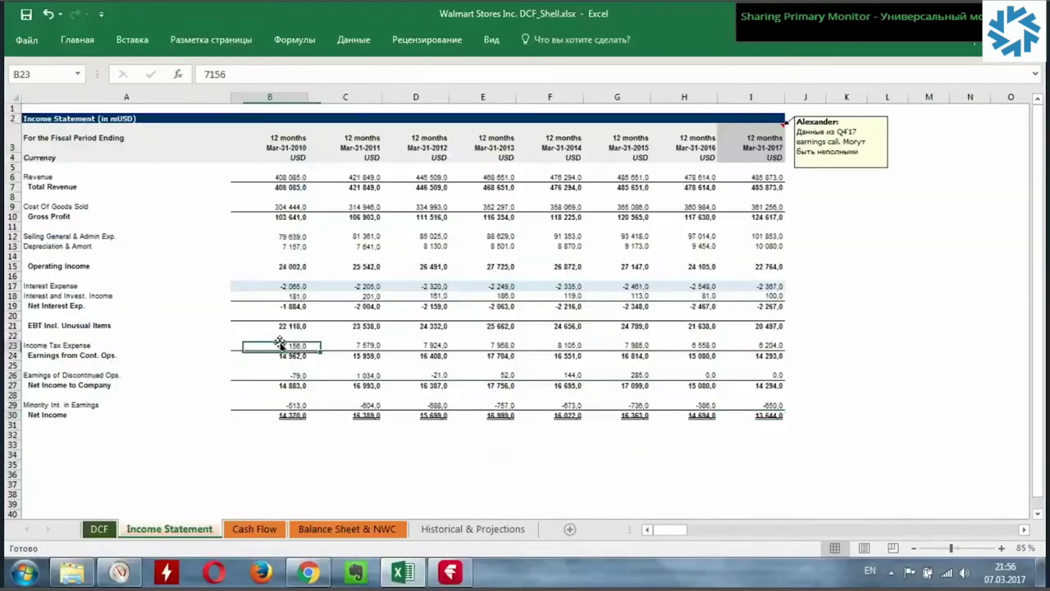
key("Up")
type("=")
key("Down")
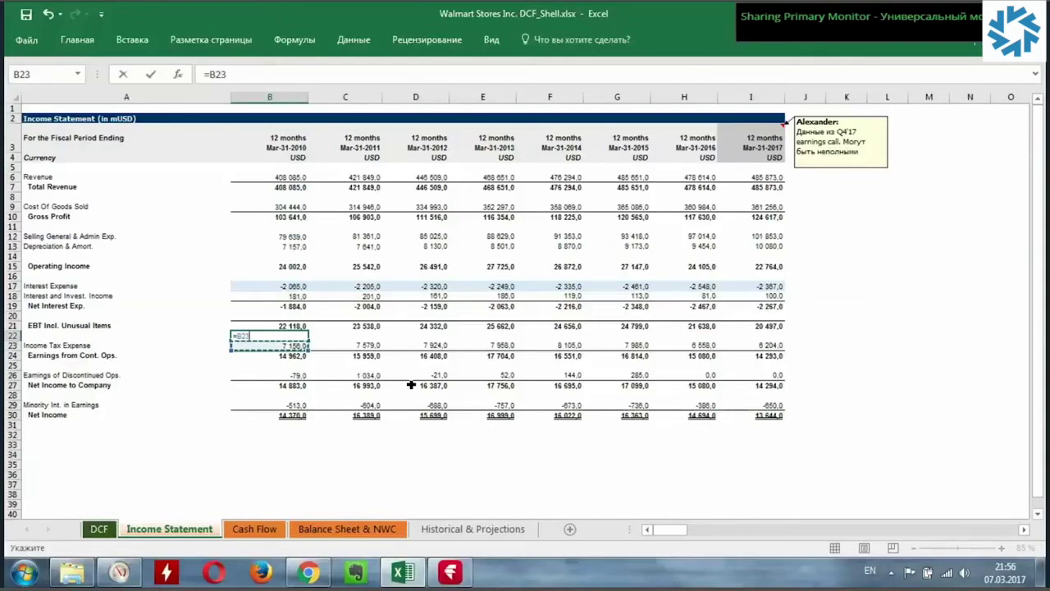
type("/")
key("Up")
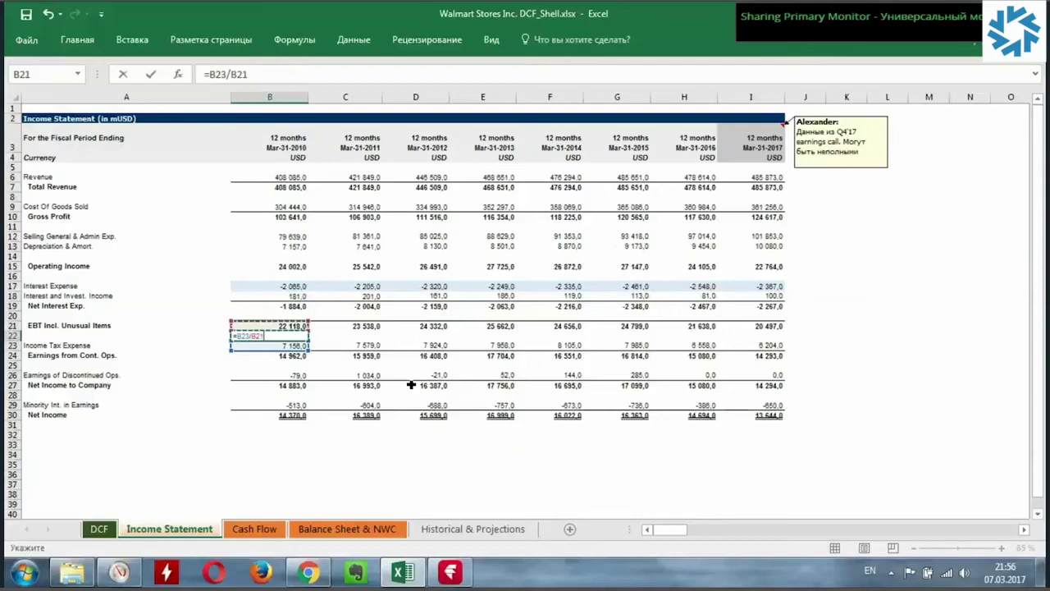
key("ctrl+Return")
key("shift+Right")
key("shift+Right")
key("shift+Right")
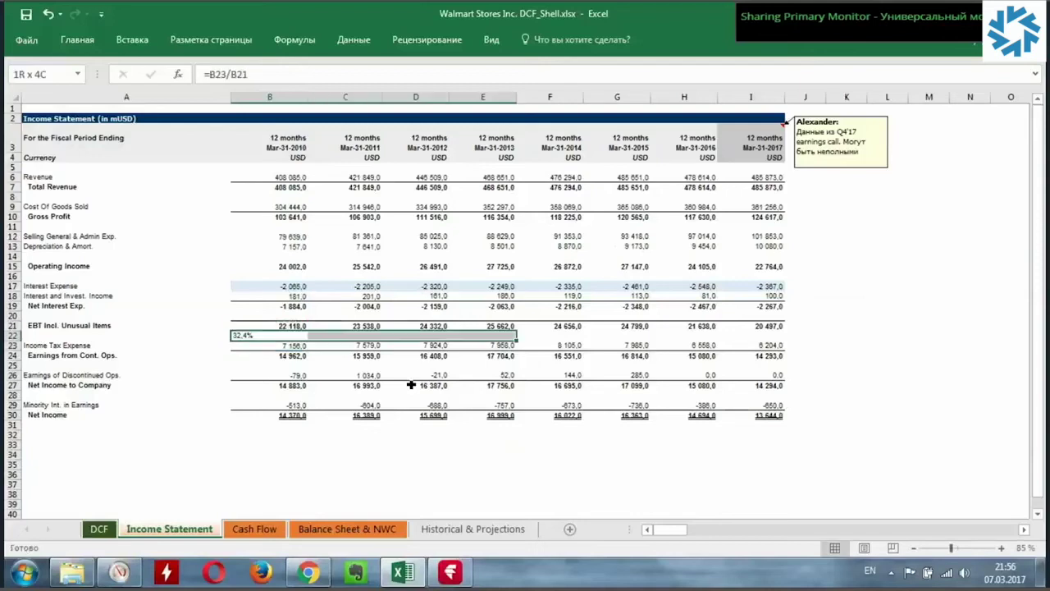
key("shift+Right")
key("shift+Right")
key("shift+Right")
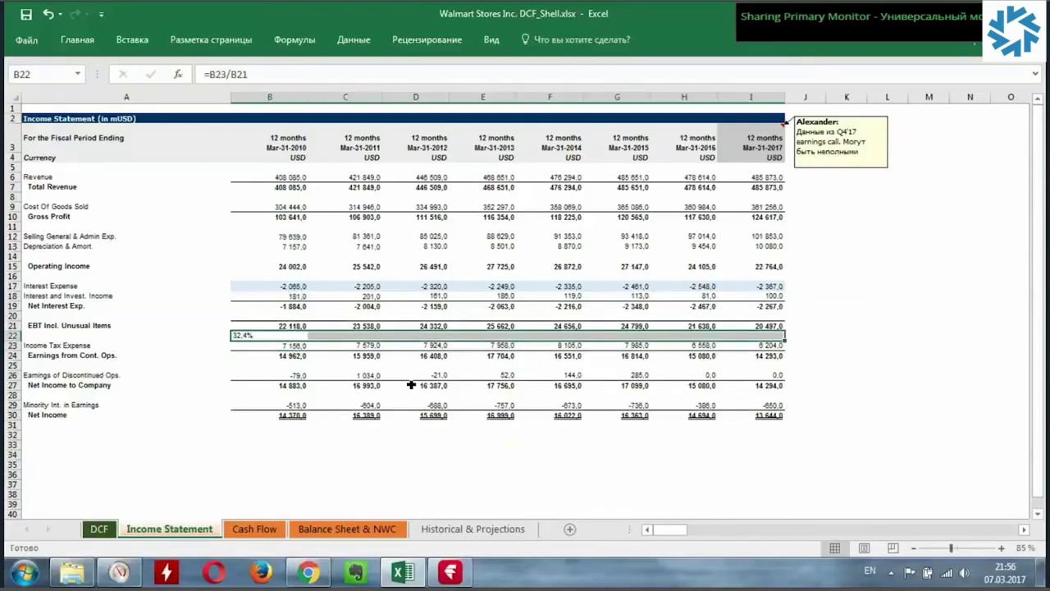
key("ctrl+r")
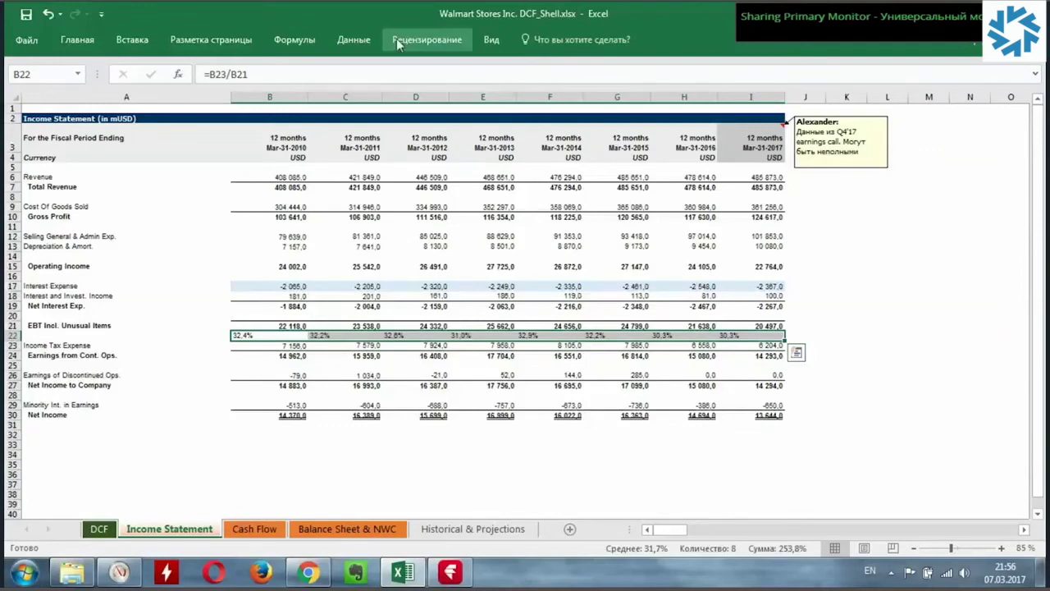
Zoom the Income Statement to 100% and check the 2016 and 2017 (30.3%) tax rates
left_click(500, 42)
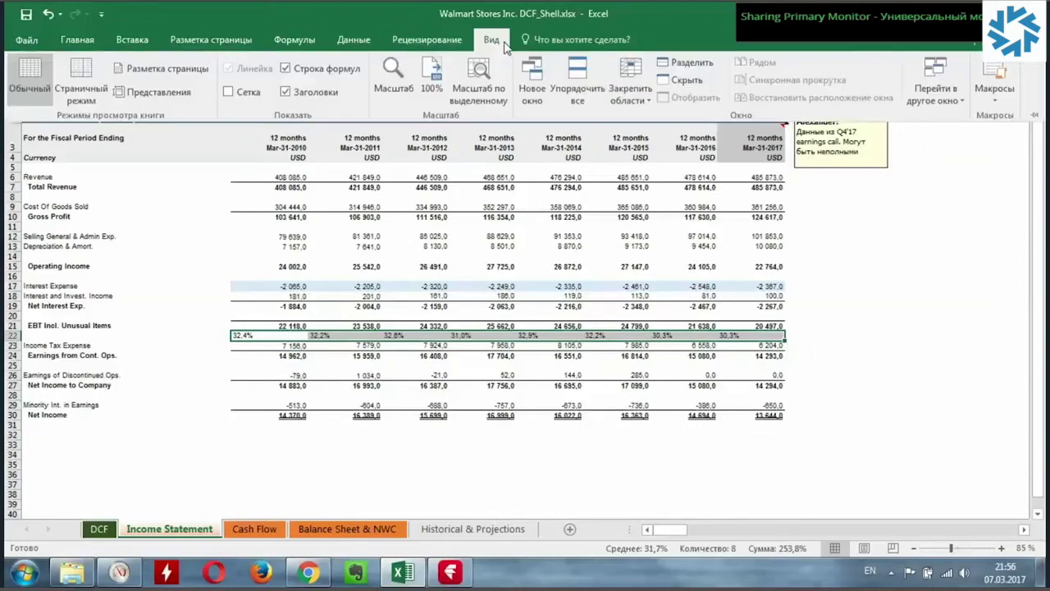
left_click(435, 87)
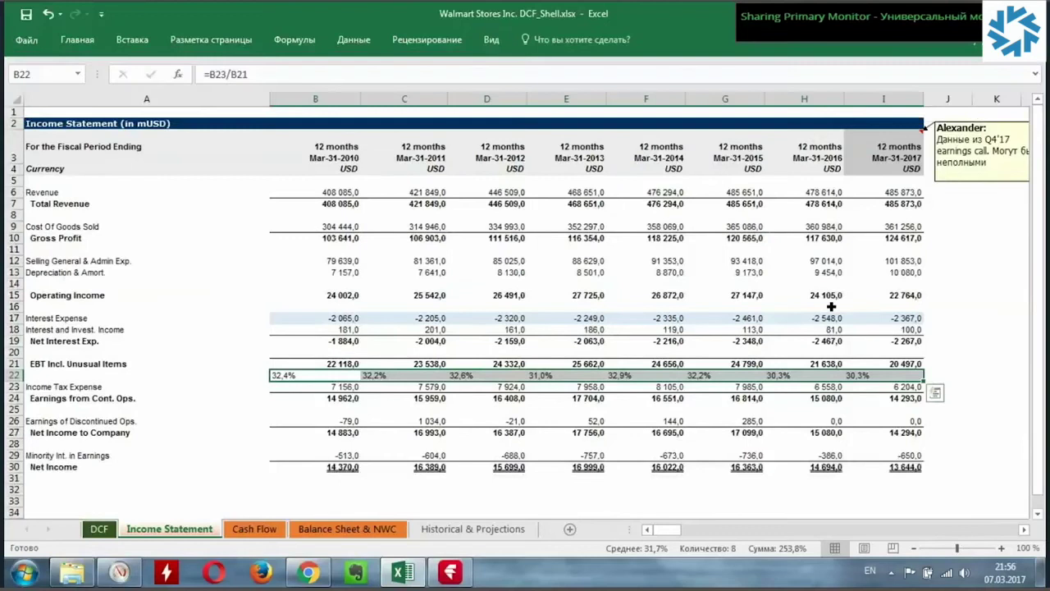
left_click(646, 329)
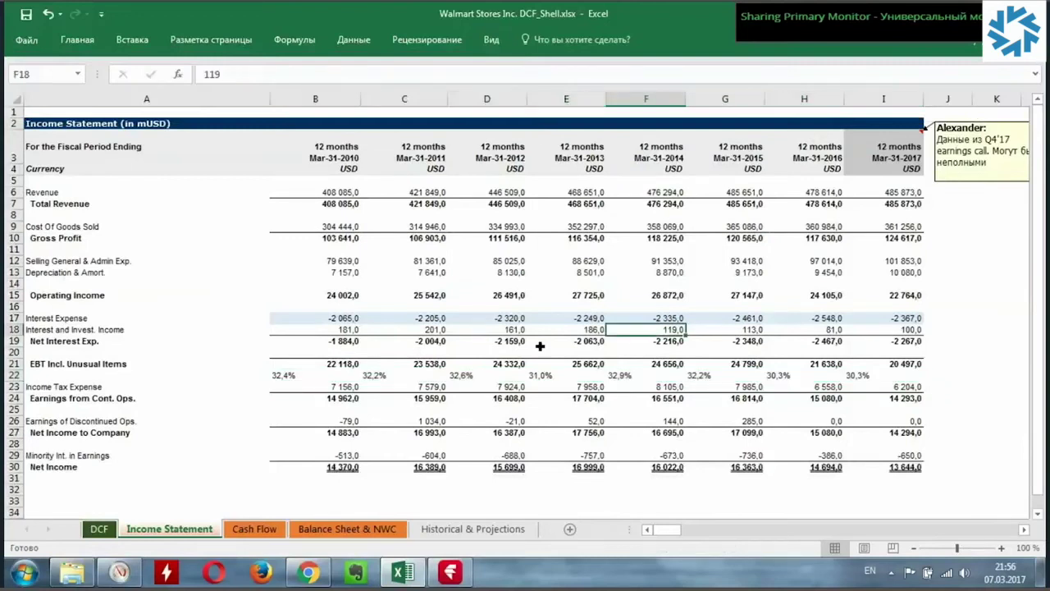
left_click(958, 374)
key("Left")
key("Left")
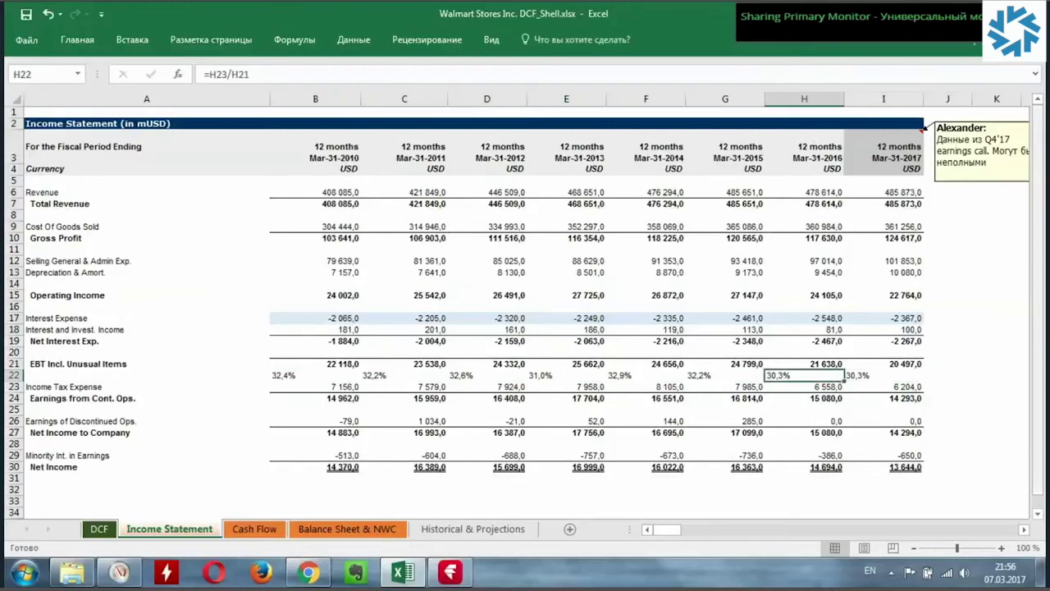
key("Right")
key("Right")
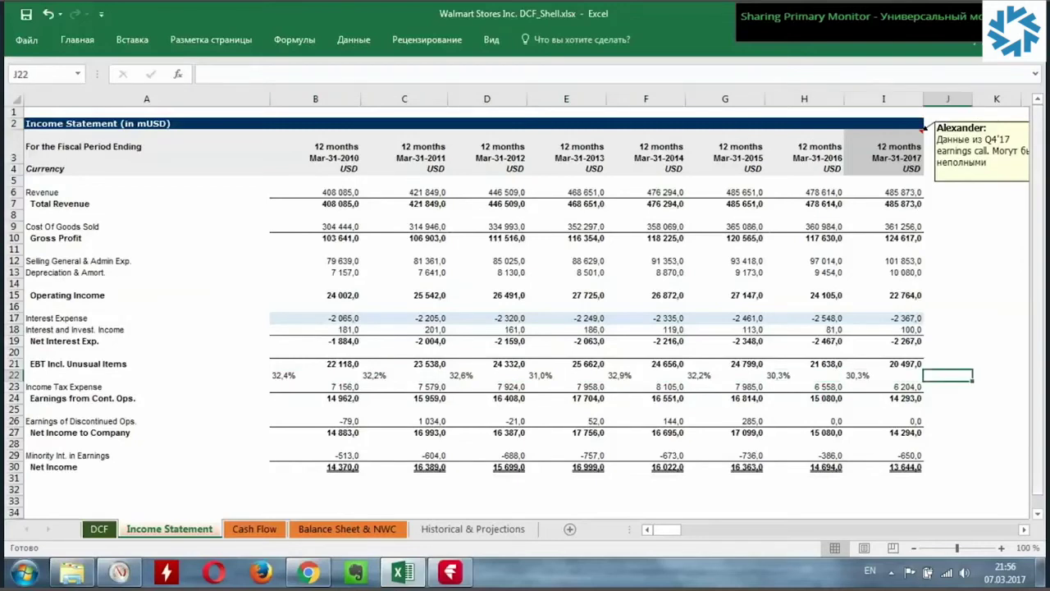
left_click(98, 533)
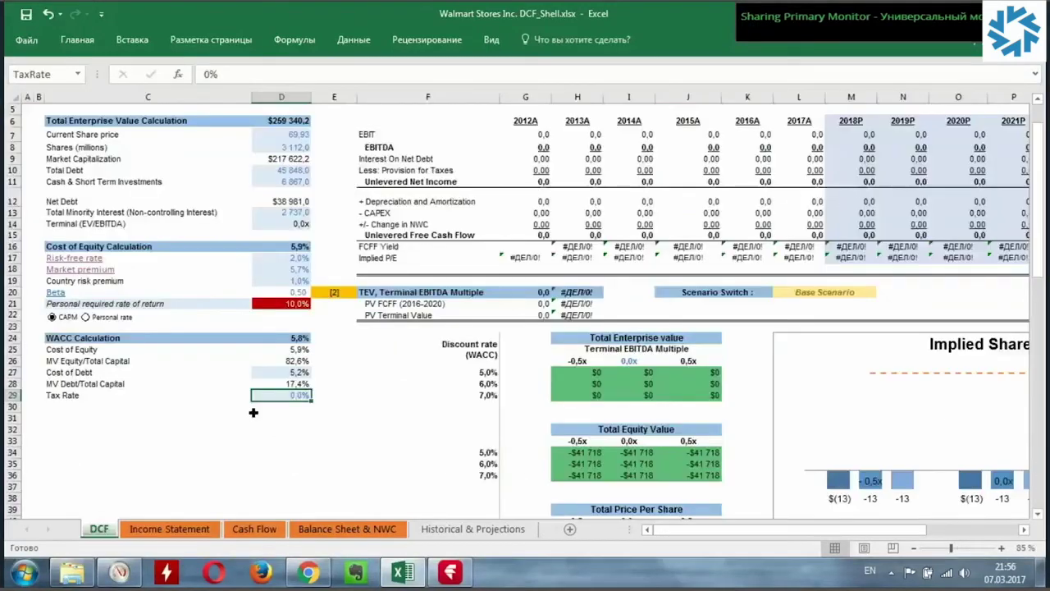
Link the DCF Tax Rate in D29 to Income Statement I22, the 2017 rate of 30.3%
type("=")
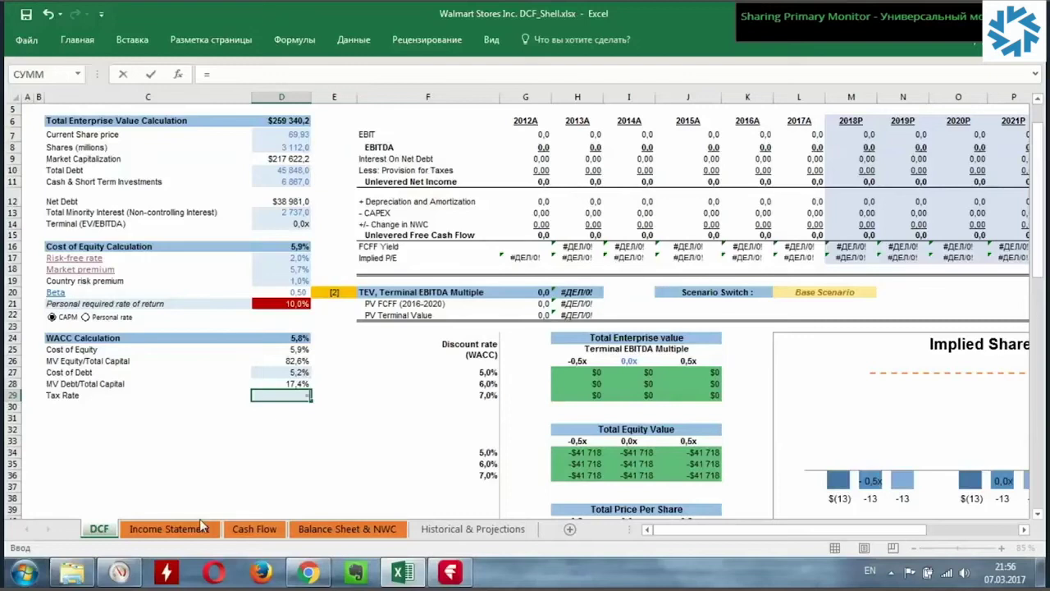
left_click(200, 524)
left_click(883, 375)
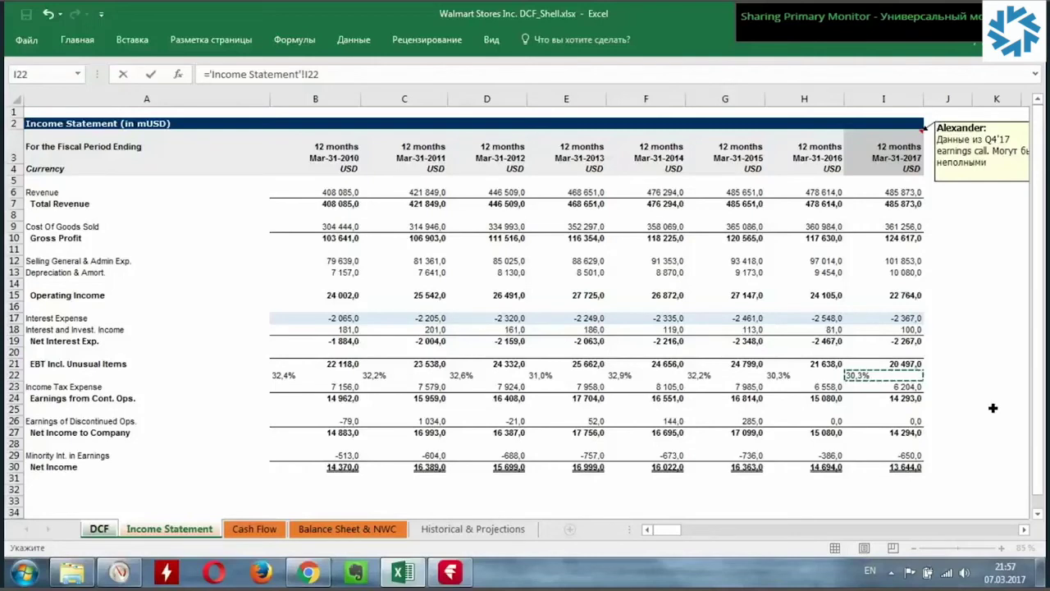
key("Return")
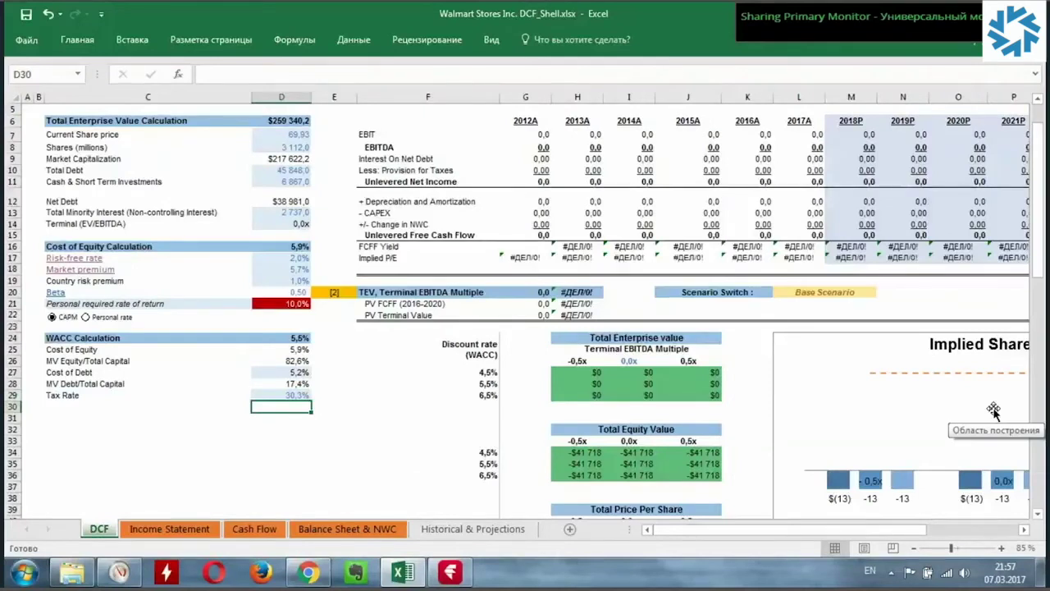
key("Up")
key("Up")
key("Up")
key("Down")
key("Down")
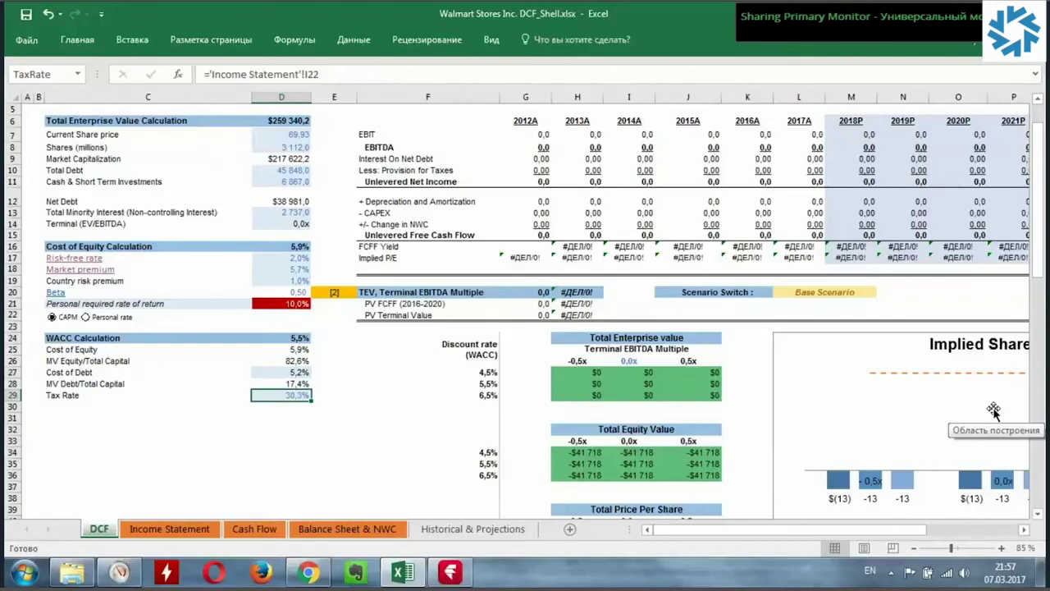
key("Up")
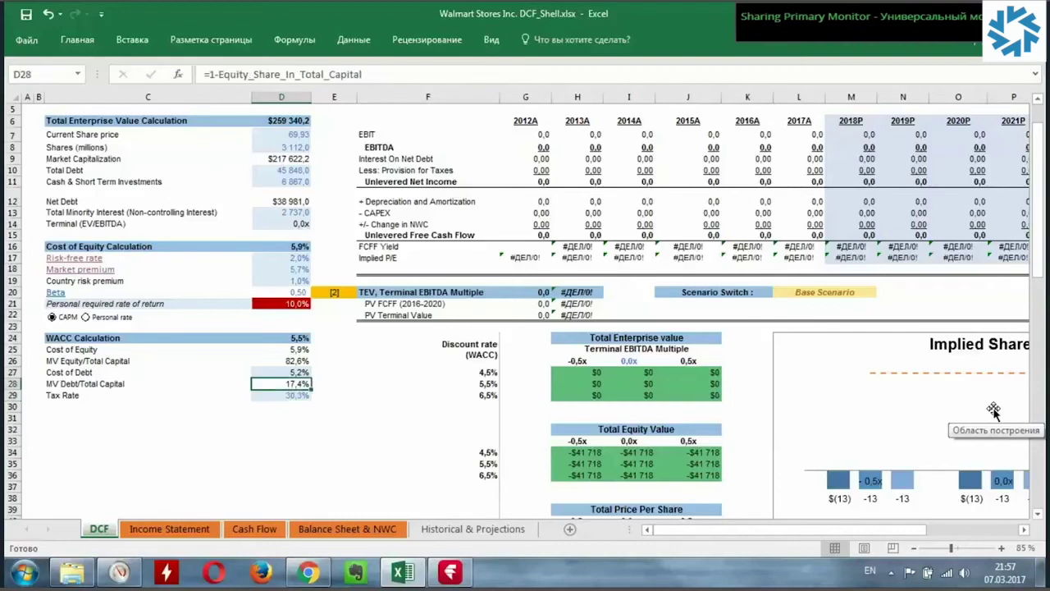
key("Up")
key("Up")
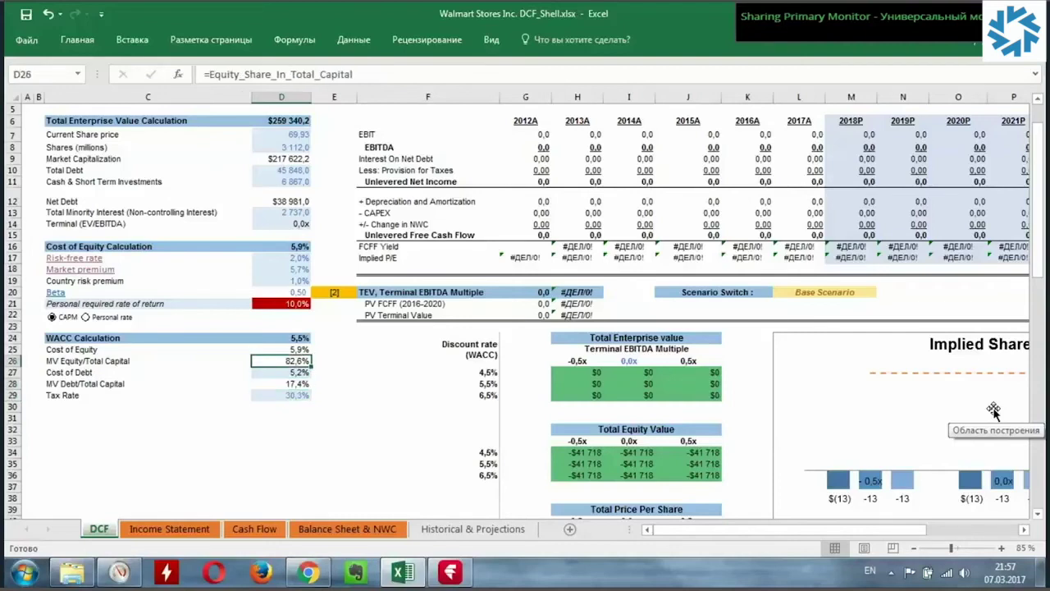
key("shift+Up")
key("shift+Left")
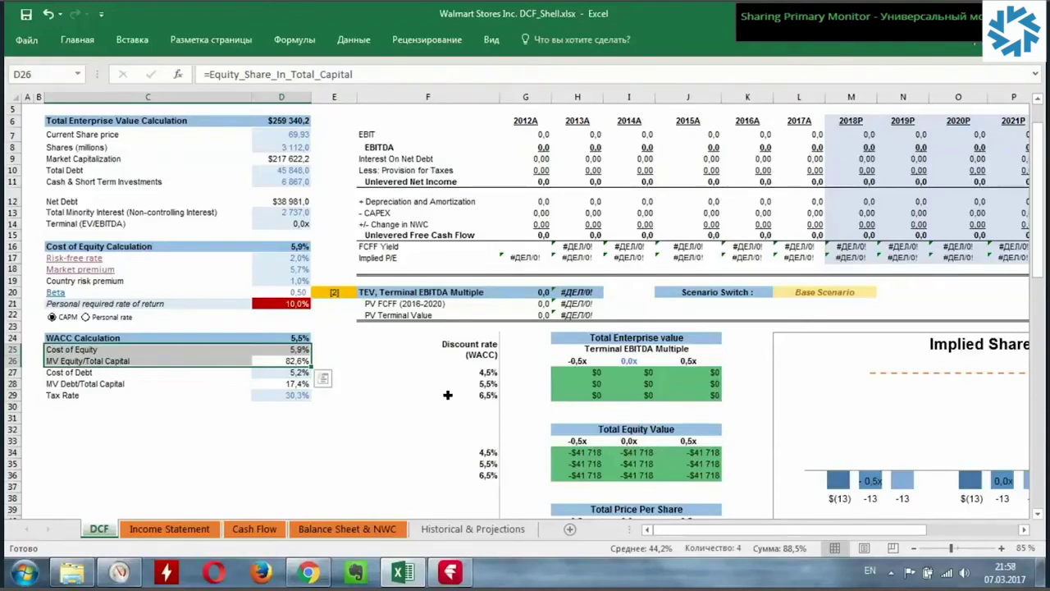
left_click(413, 384)
left_click_drag(337, 351, 317, 395)
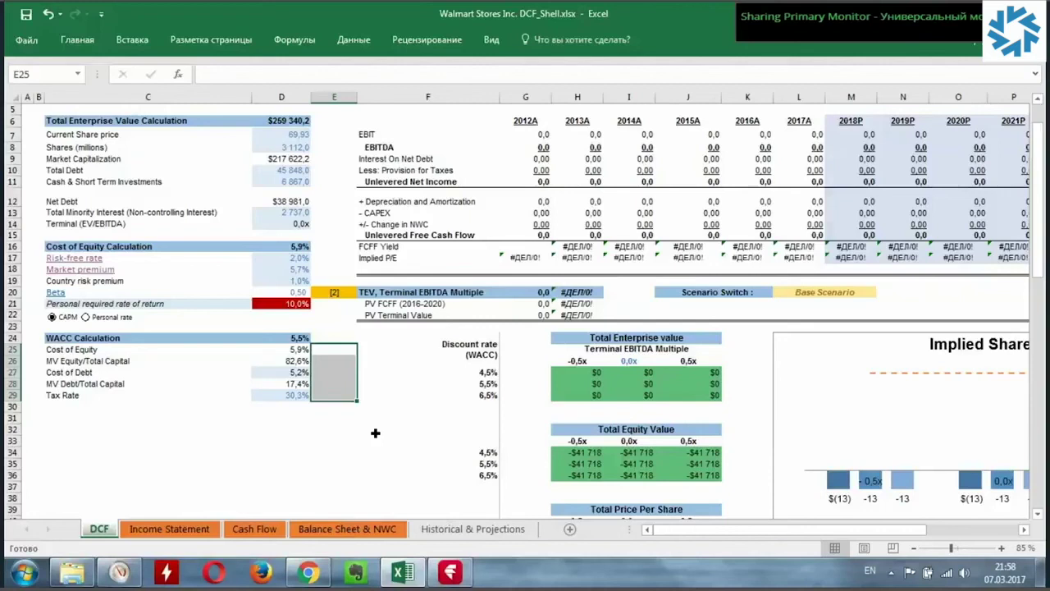
left_click(281, 394)
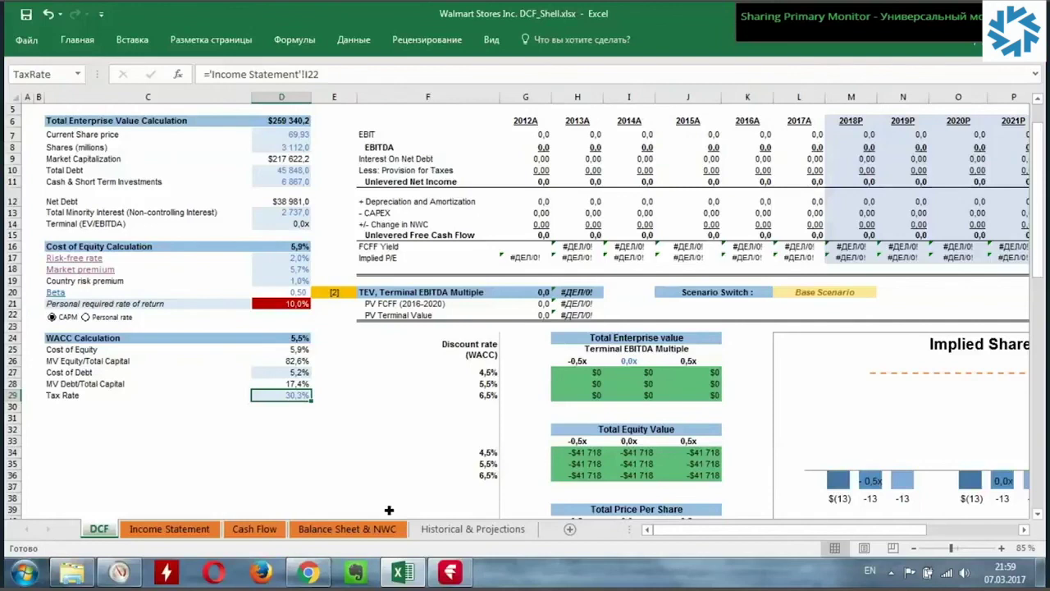
left_click_drag(772, 395, 51, 395)
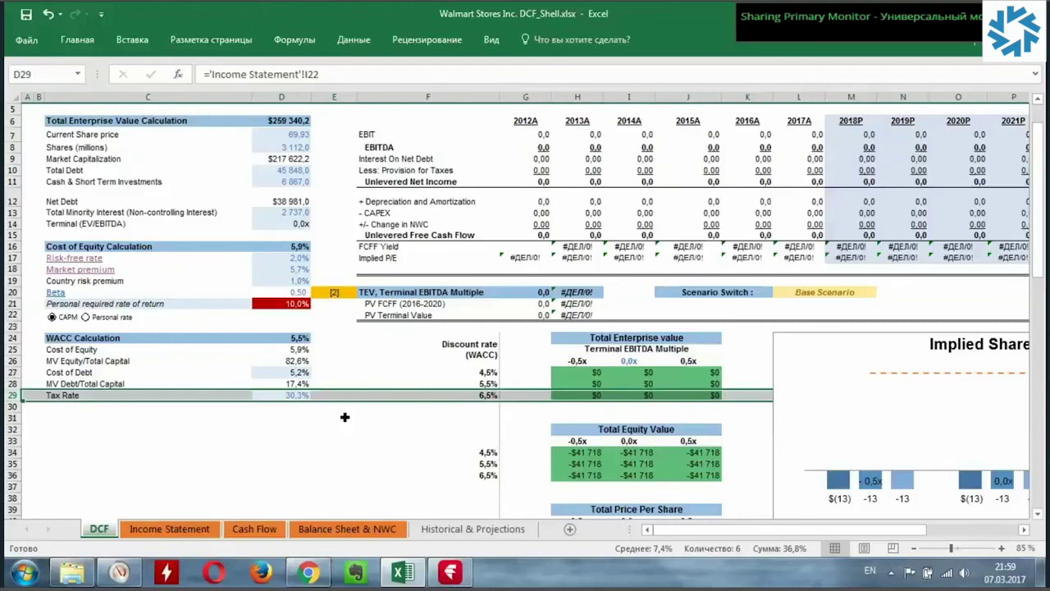
left_click(302, 351)
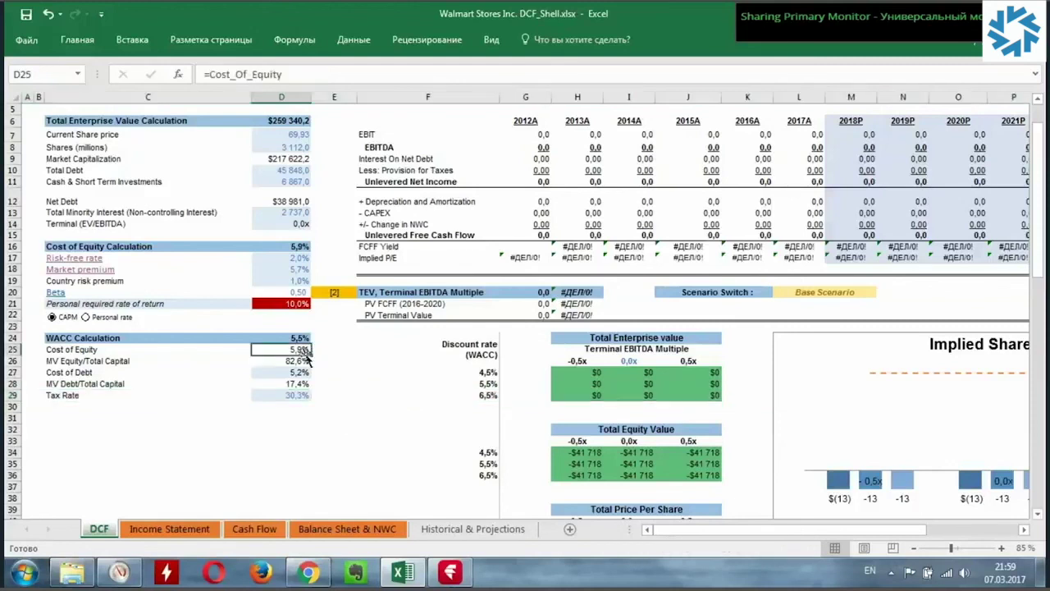
left_click(307, 396)
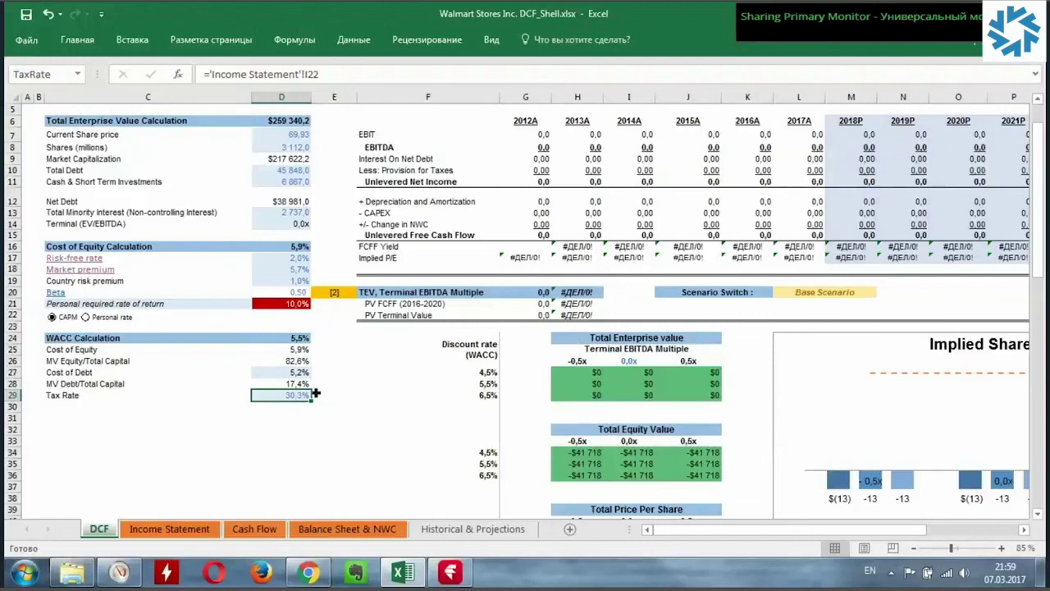
left_click_drag(295, 338, 295, 349)
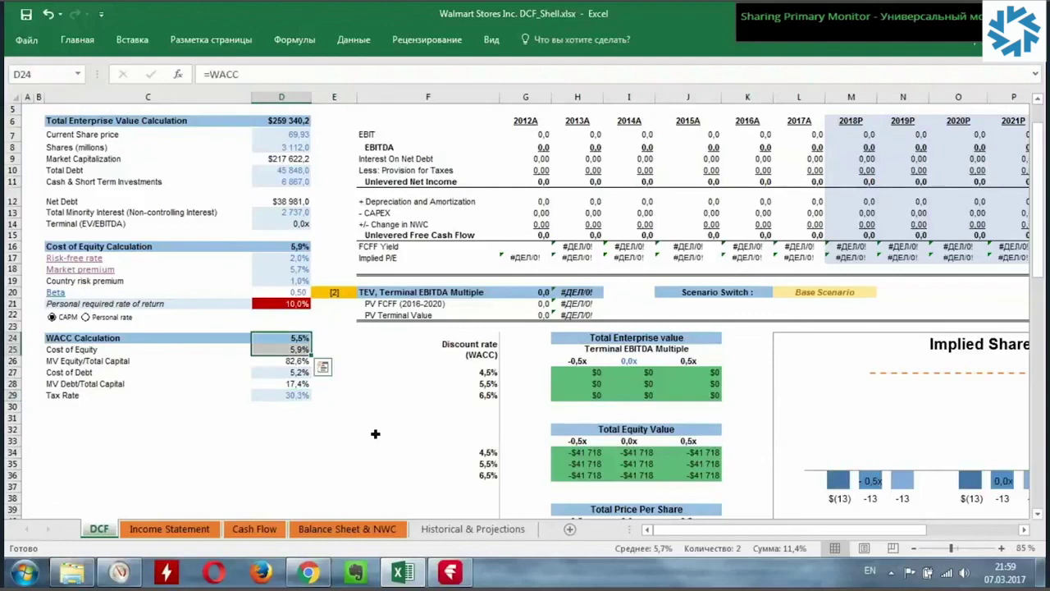